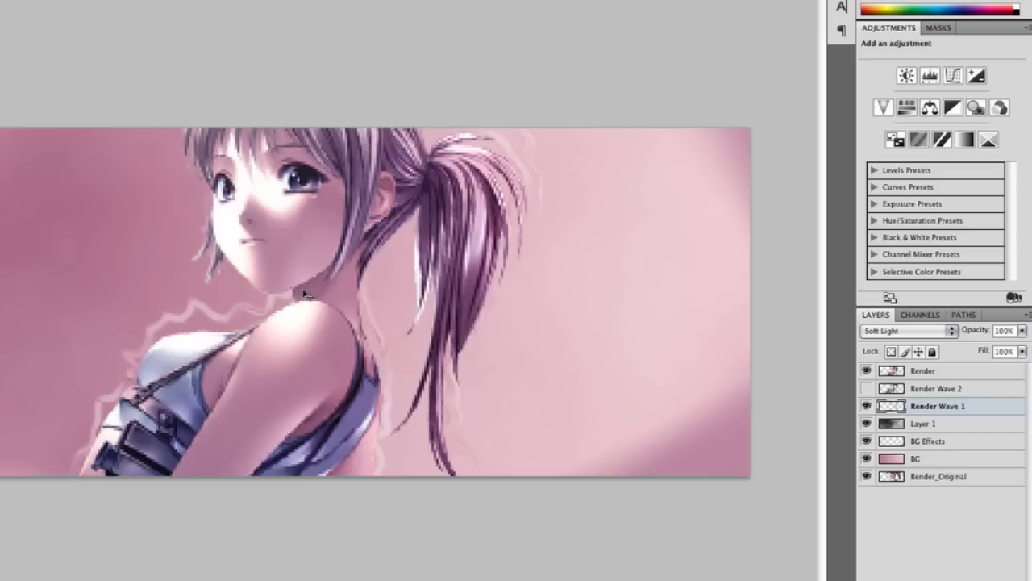
Shift the Render Wave 1 outline slightly and lower the layer's opacity to 64%.
drag(222, 339, 211, 344)
key(ctrl+f)
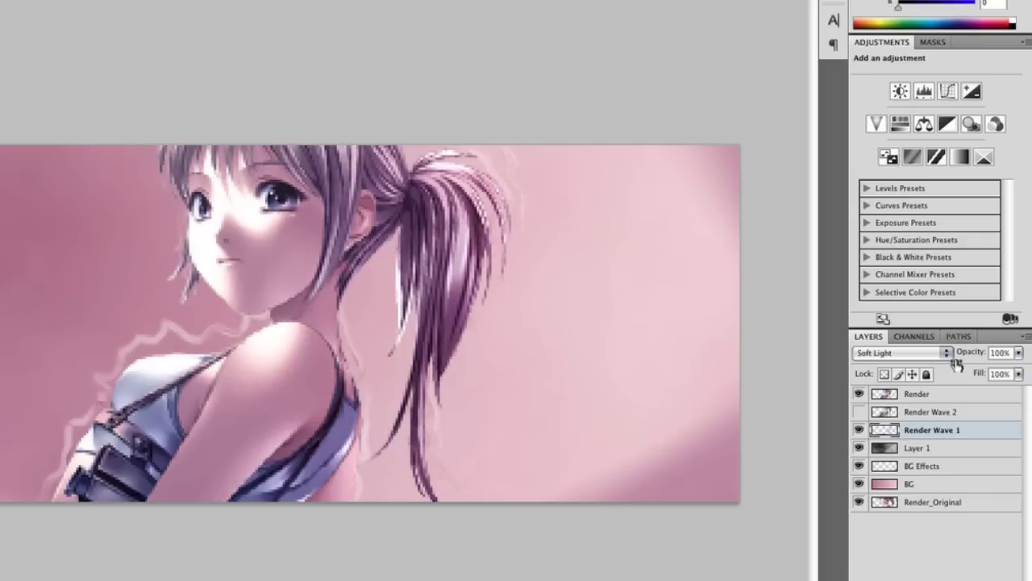
drag(984, 357, 952, 359)
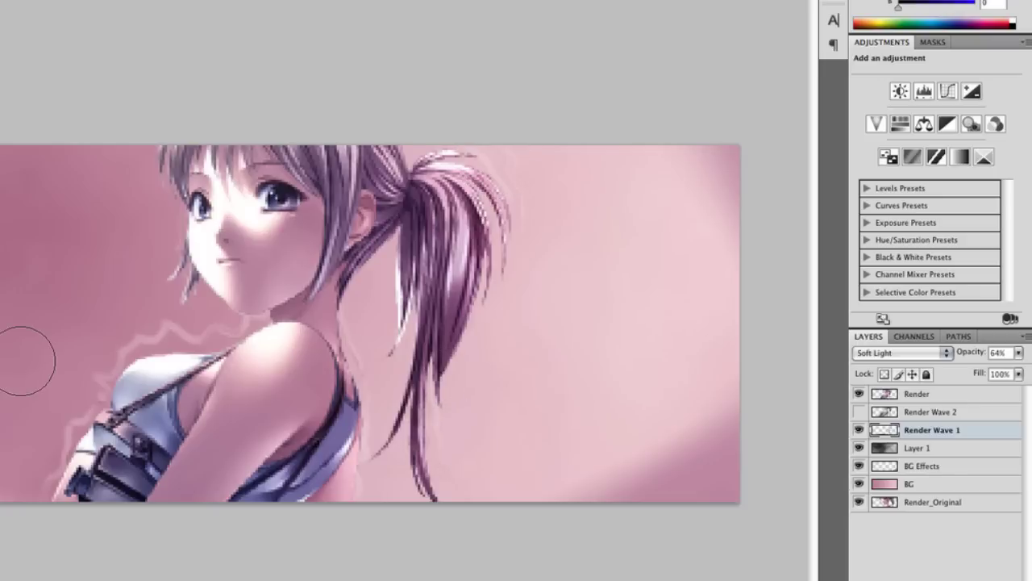
Choose a soft 45 px eraser with 0% hardness and fade the Render Wave 1 outline around the arm and shoulder.
right_click(316, 277)
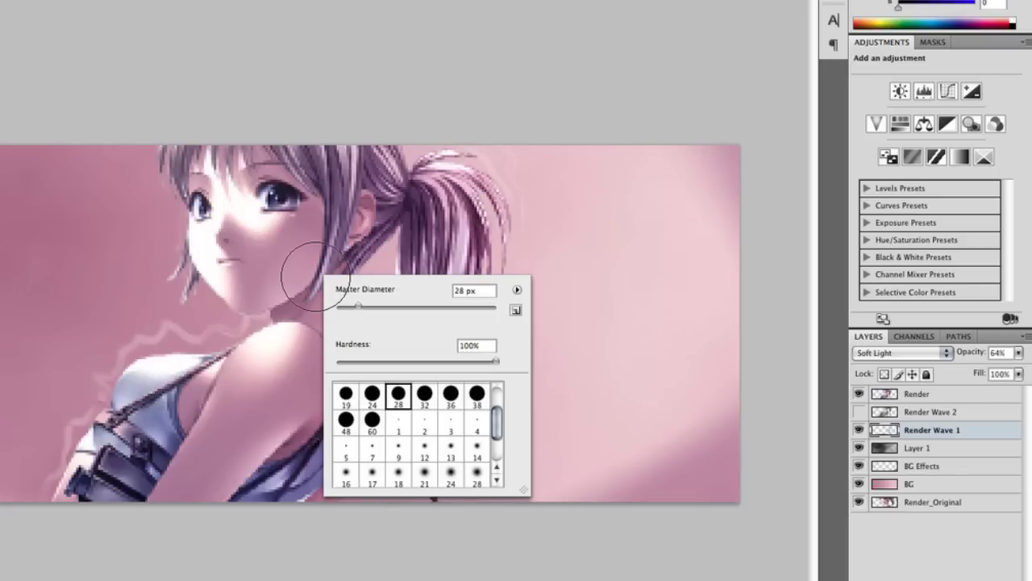
click(497, 480)
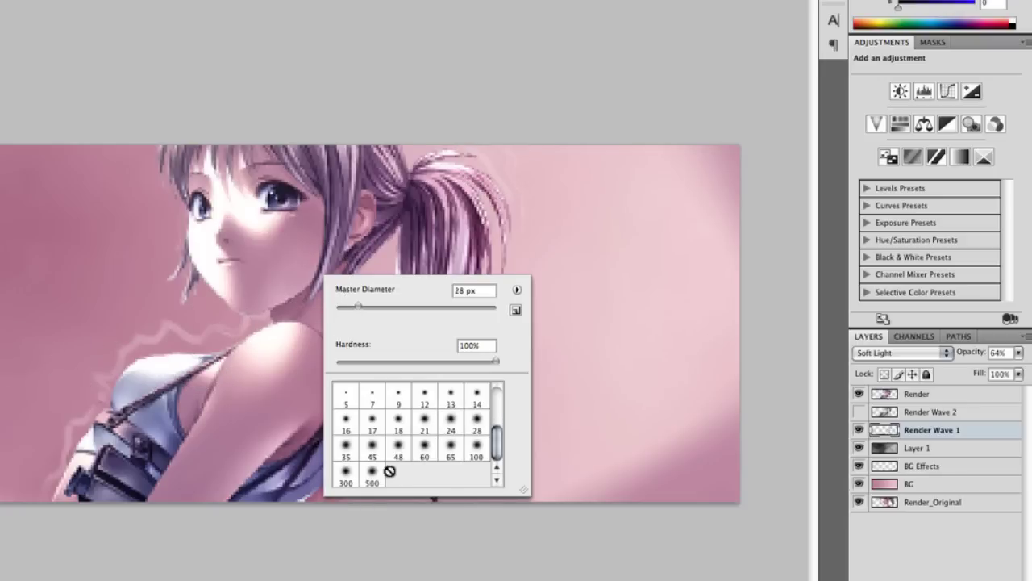
click(458, 448)
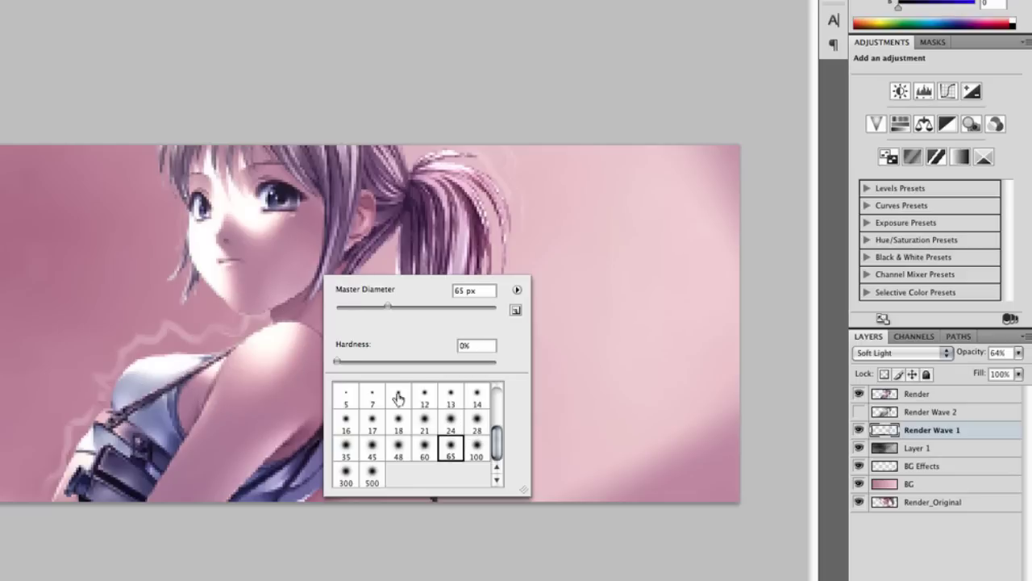
click(374, 450)
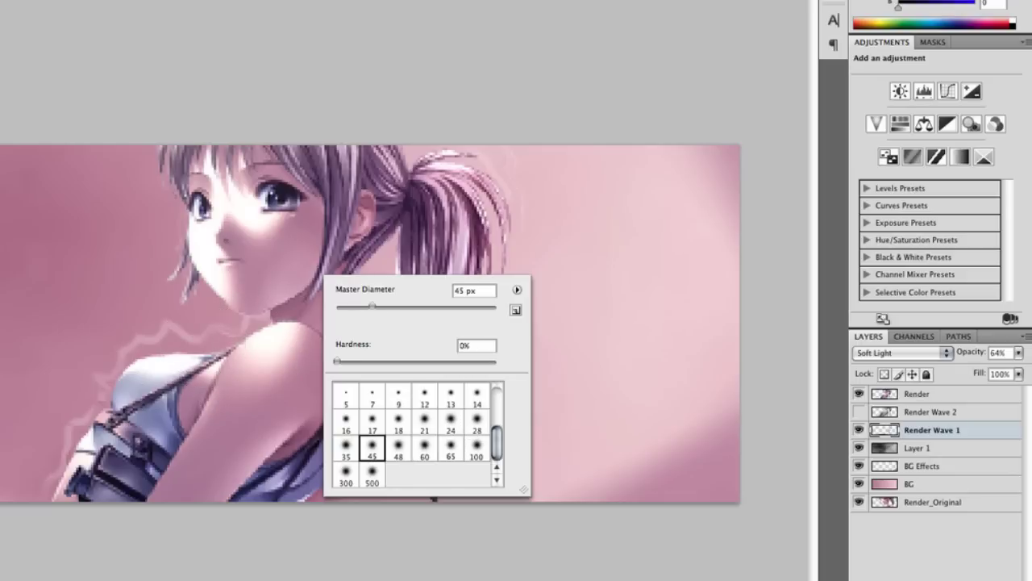
key(Return)
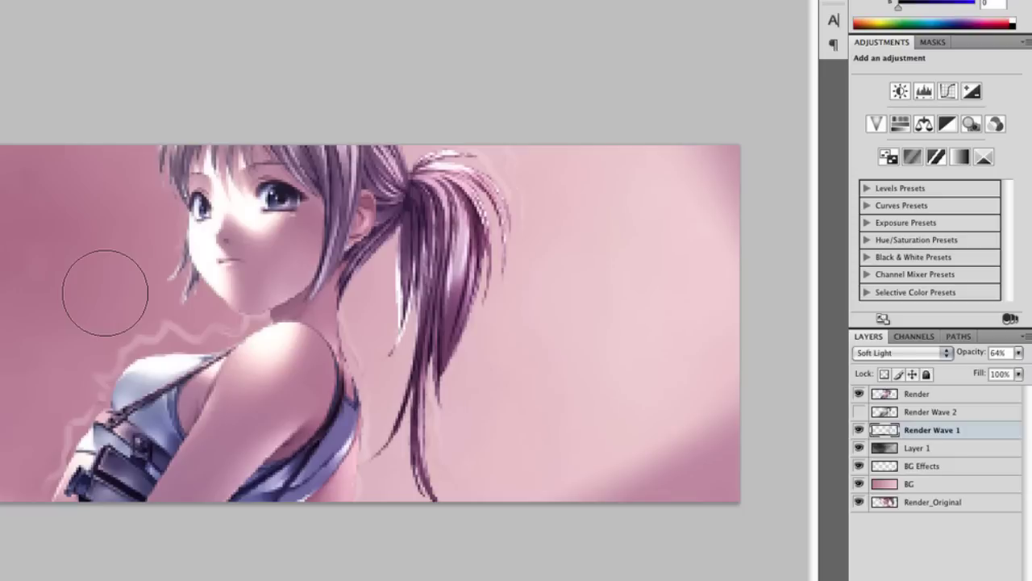
click(56, 453)
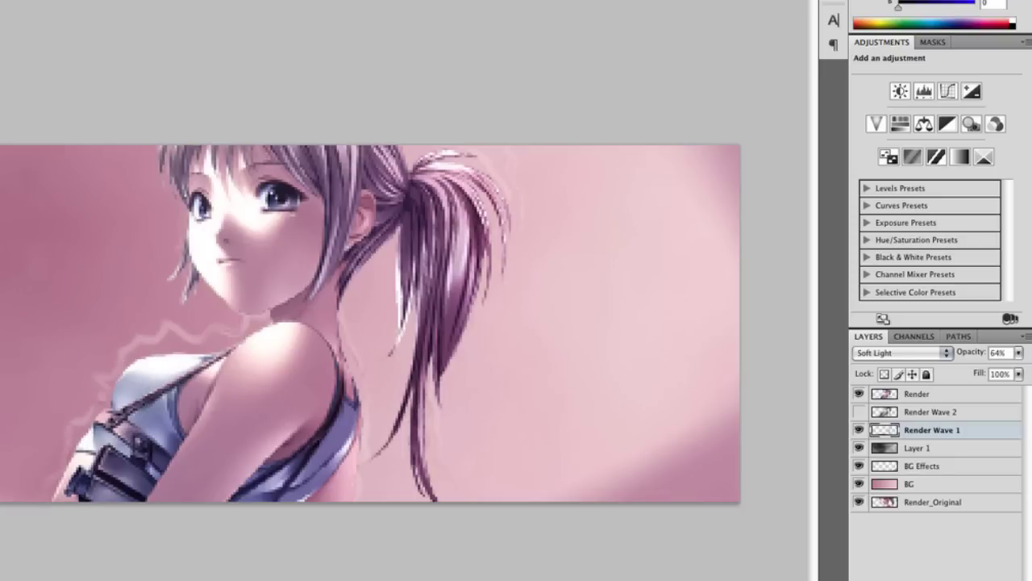
click(195, 325)
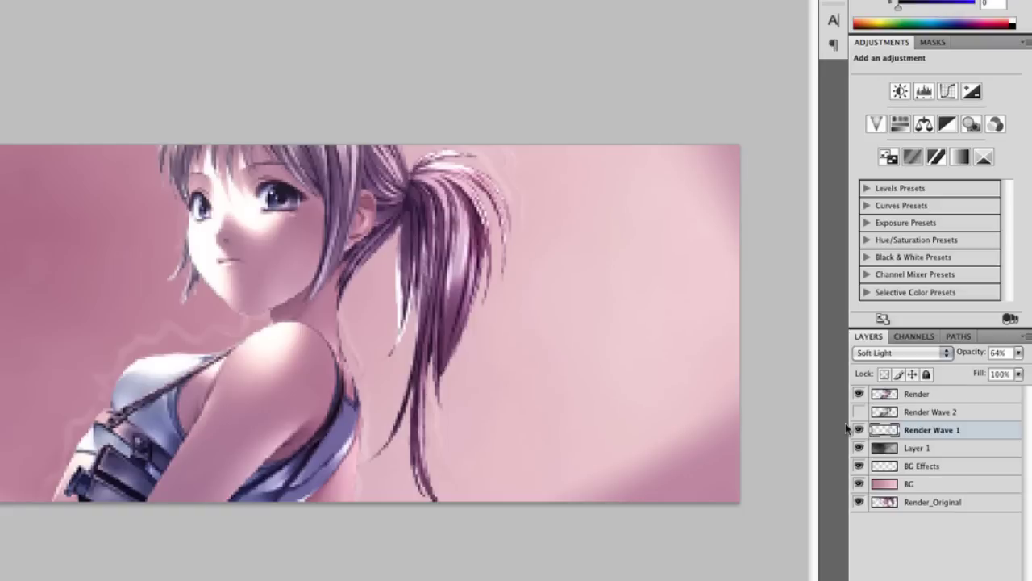
Show the Render Wave 2 layer and apply the Ripple filter to it with amount 343% and Medium size.
click(887, 412)
click(859, 411)
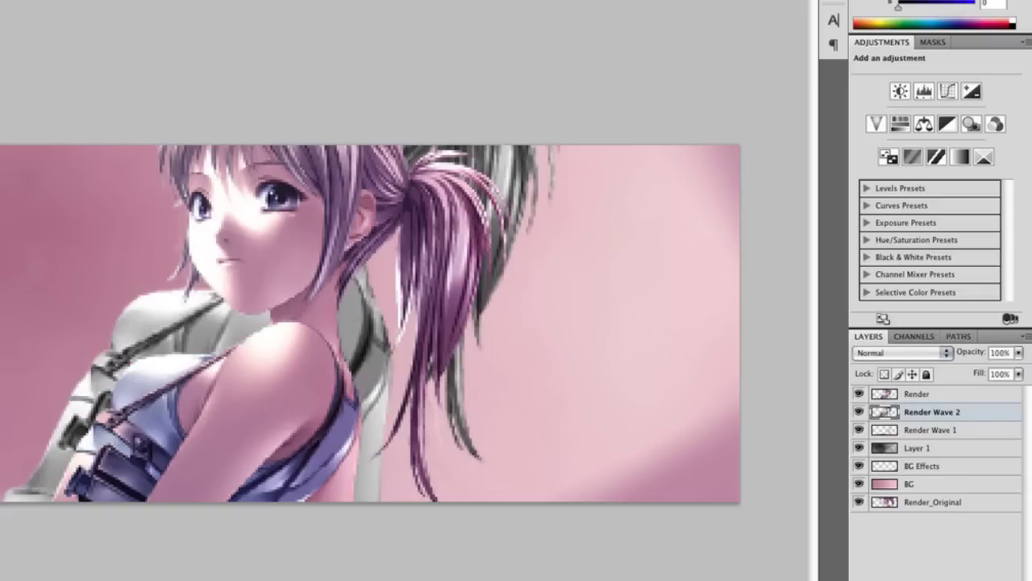
click(16, 2)
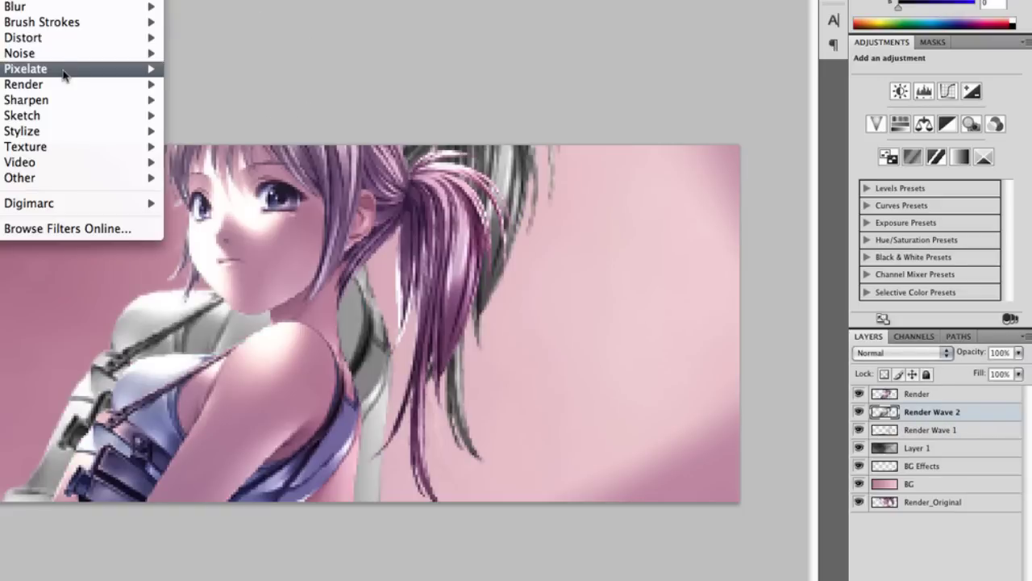
mouse_move(59, 38)
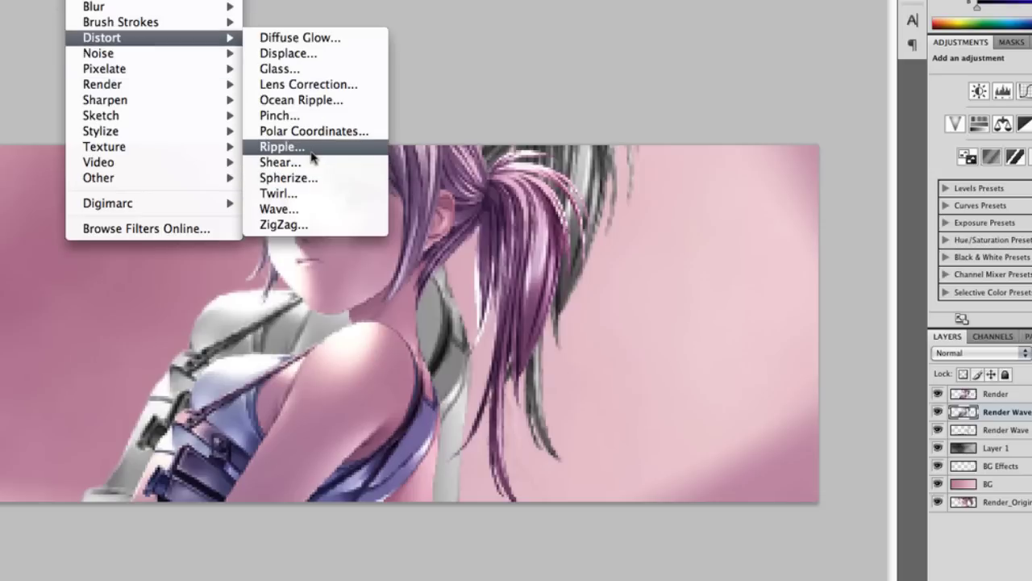
click(274, 145)
drag(396, 293, 408, 293)
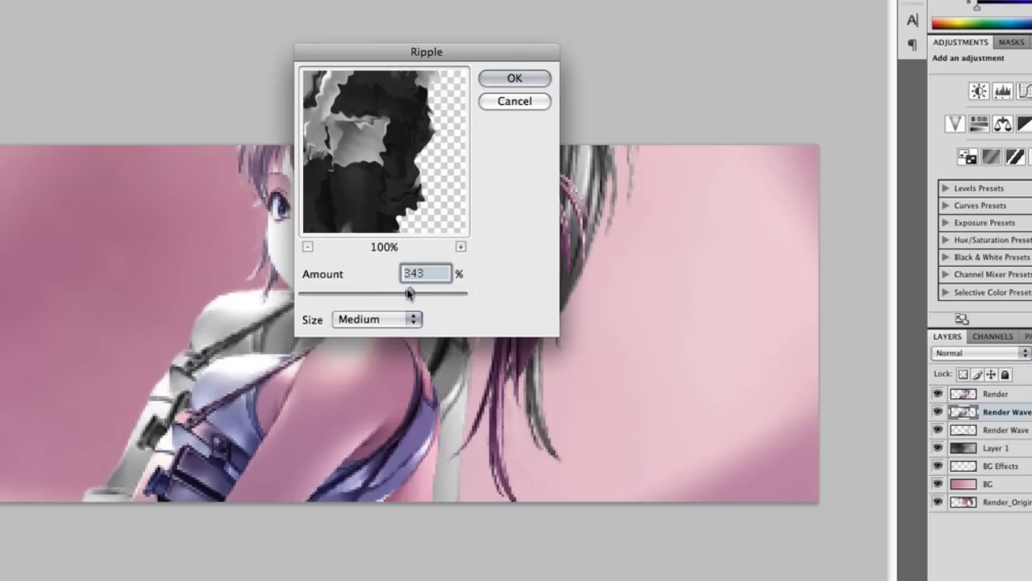
click(515, 78)
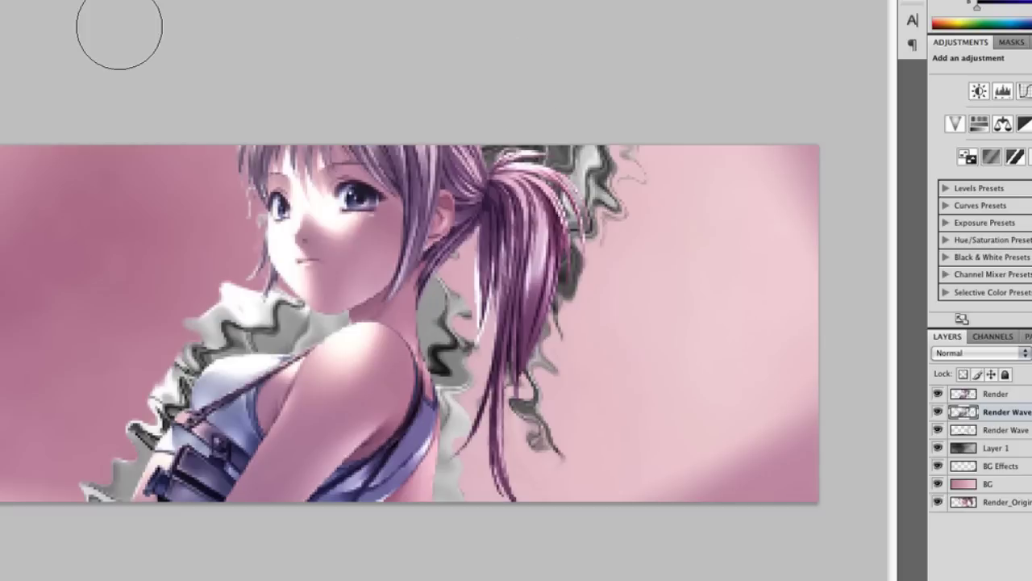
Load Render Wave 2's outline as a selection, contract it by 3 pixels, and delete the inside to leave a thin wavy edge.
super+click(962, 413)
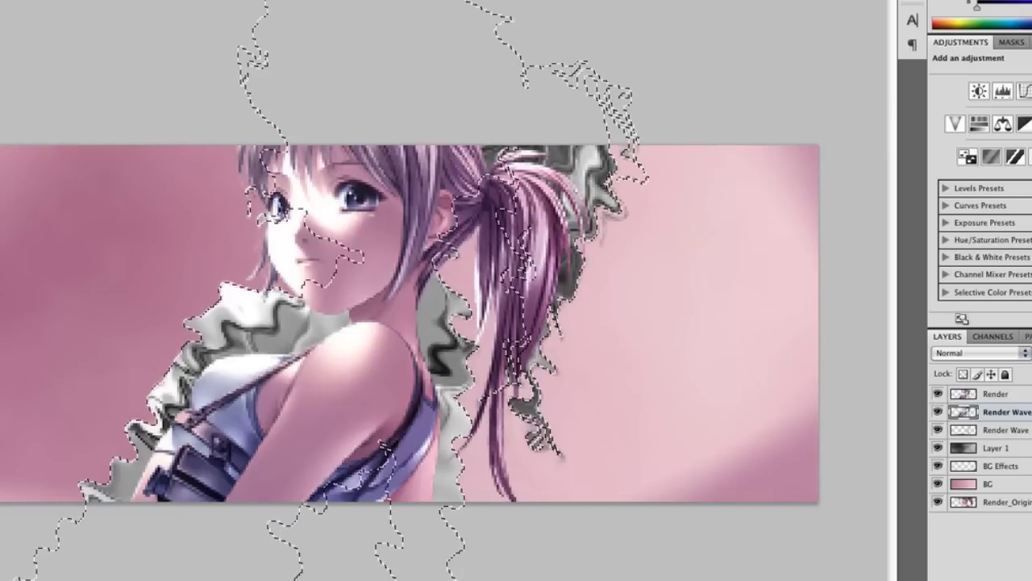
mouse_move(44, 0)
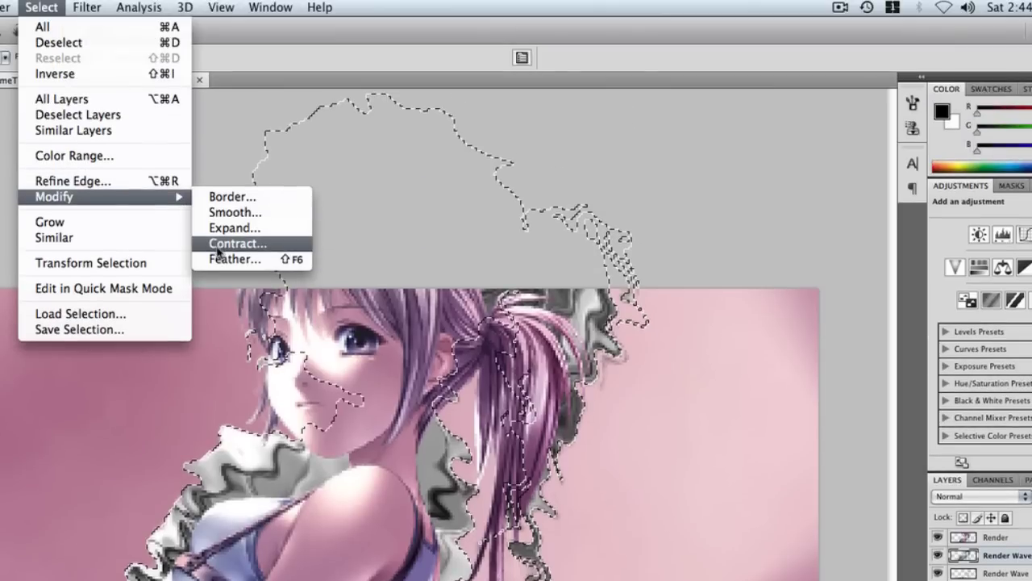
click(216, 98)
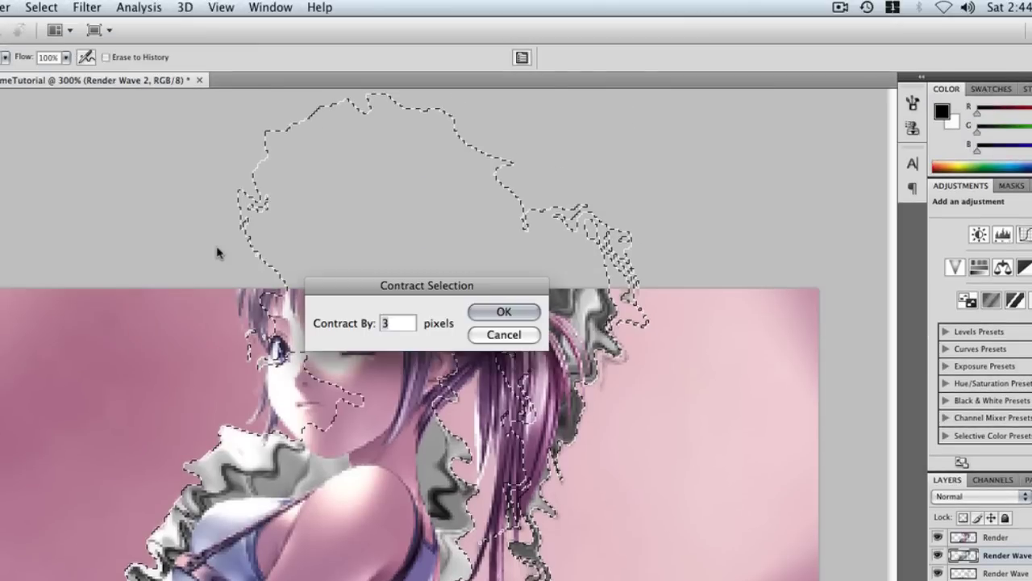
key(Return)
key(Delete)
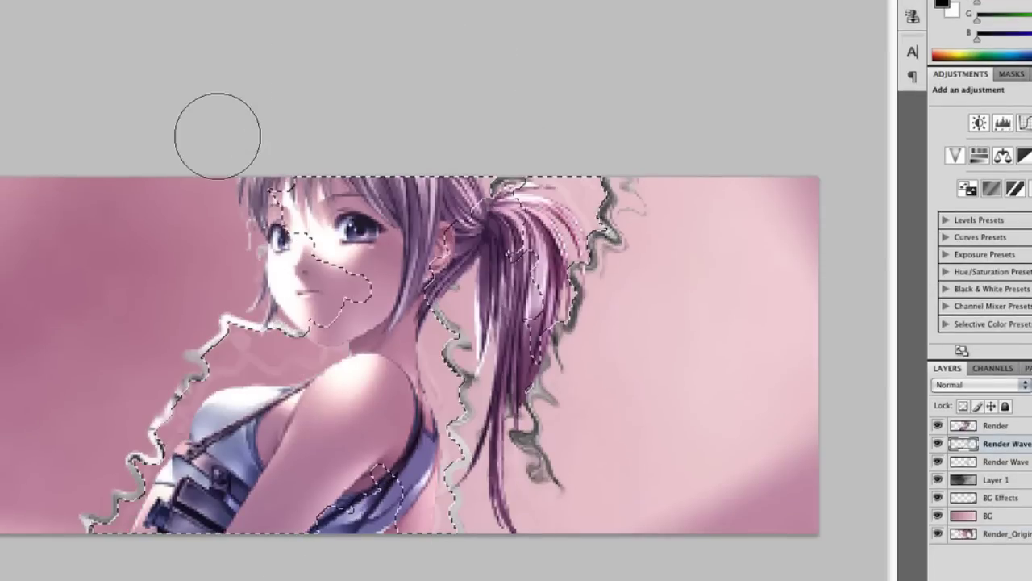
key(super+d)
Nudge the Render Wave 2 outline slightly and blend the layer as Soft Light at 78% opacity.
key(v)
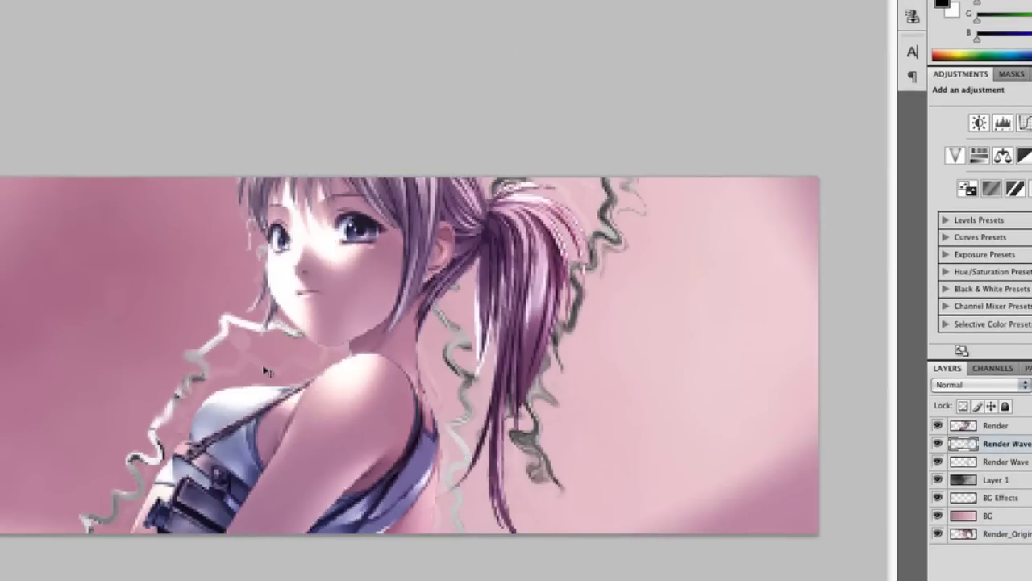
mouse_move(310, 362)
mouse_down()
mouse_move(298, 383)
mouse_move(298, 370)
mouse_up()
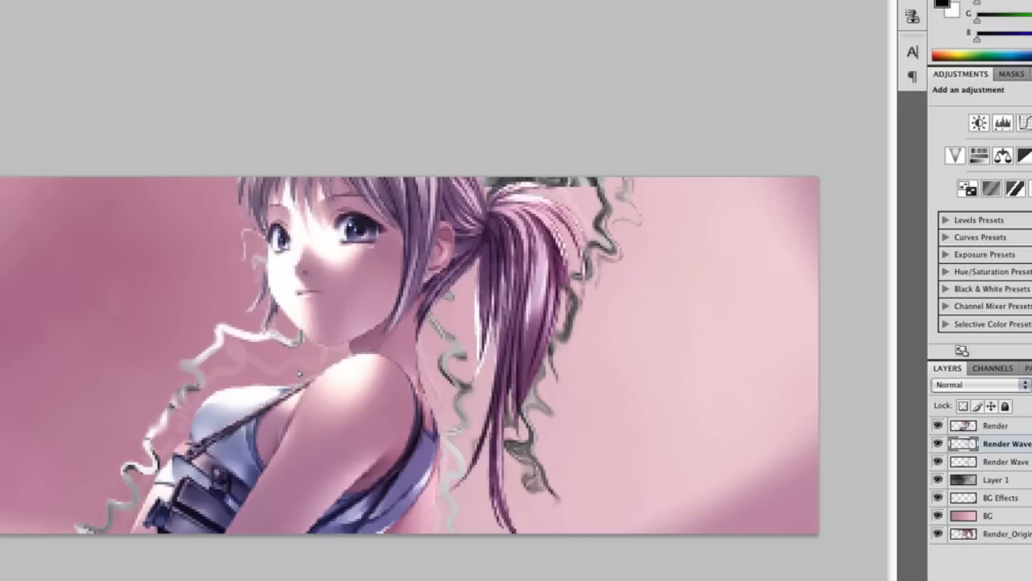
click(1025, 385)
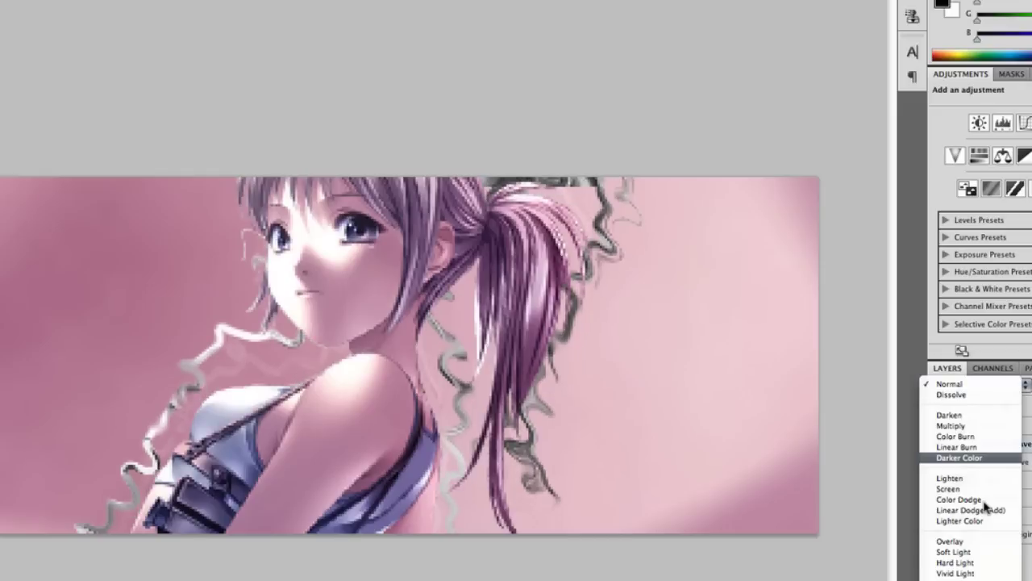
click(960, 553)
drag(978, 379, 961, 385)
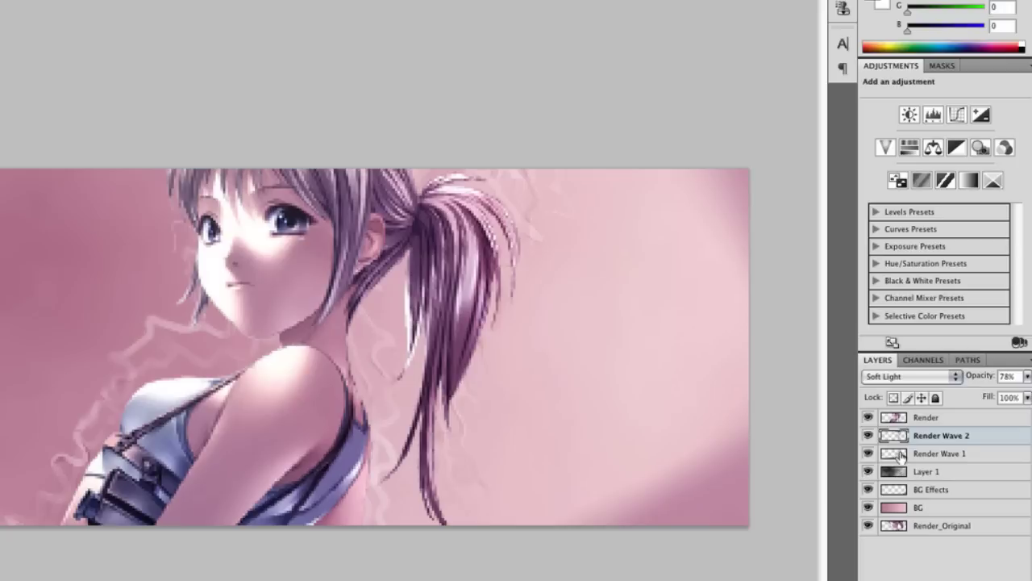
Fade the Render Wave 2 outline with the eraser and reduce the layer's opacity, first to 34% and finally slightly higher.
key(e)
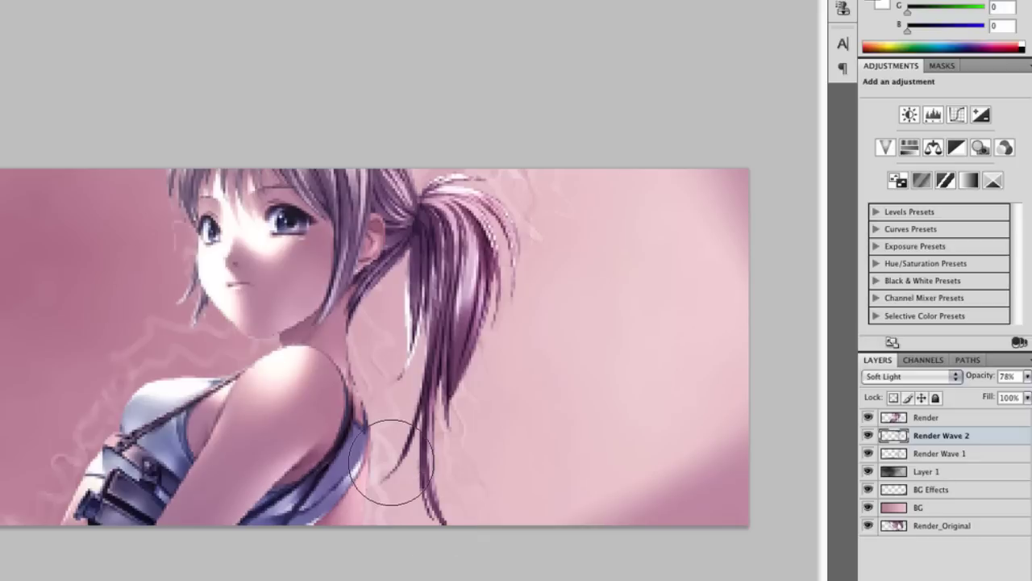
drag(983, 379, 948, 380)
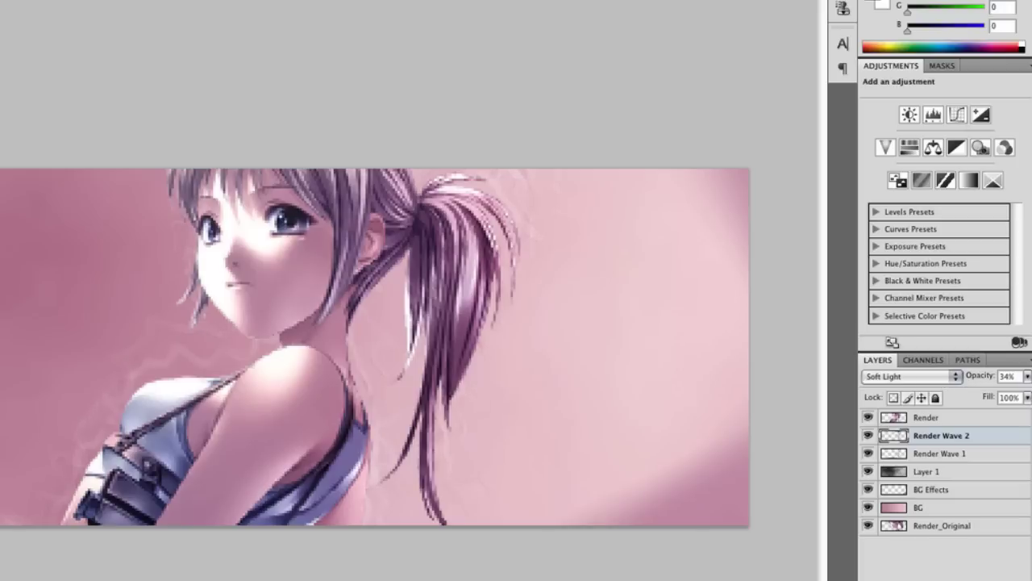
key(super+minus)
key(super+minus)
key(super+minus)
key(super+plus)
key(super+equal)
key(super+equal)
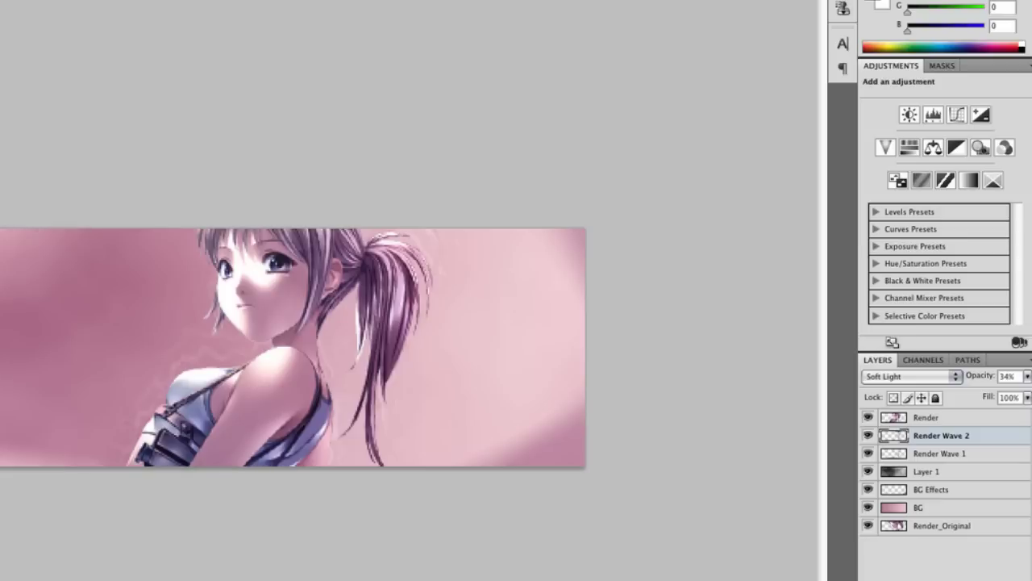
drag(972, 376, 984, 382)
Duplicate the Render layer and place the copy directly beneath the original.
click(936, 418)
drag(917, 419, 1000, 580)
key(ctrl+j)
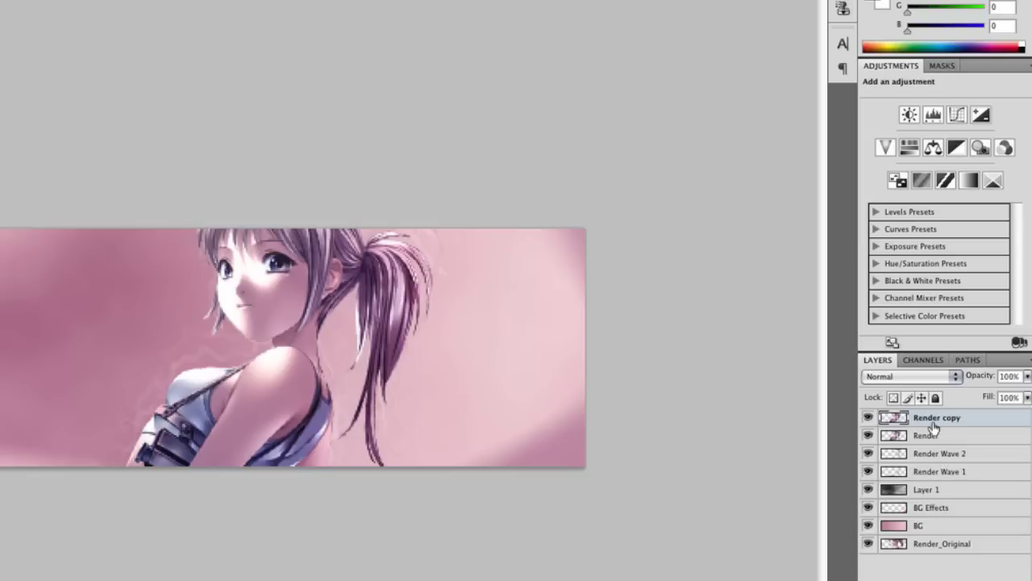
drag(934, 427, 930, 445)
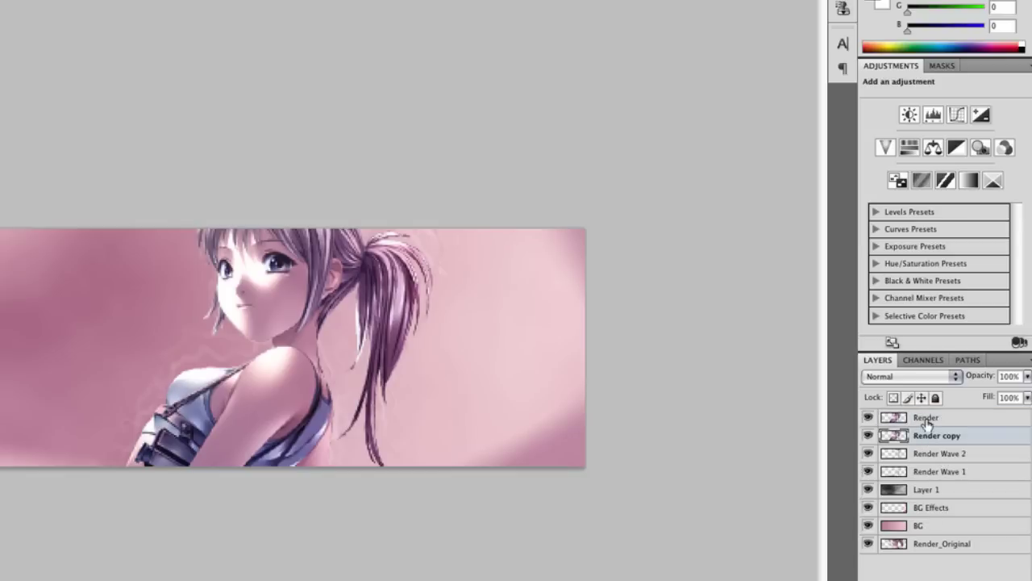
Rename the Render copy layer as Render_Brush Strokes/Smudge.
click(927, 421)
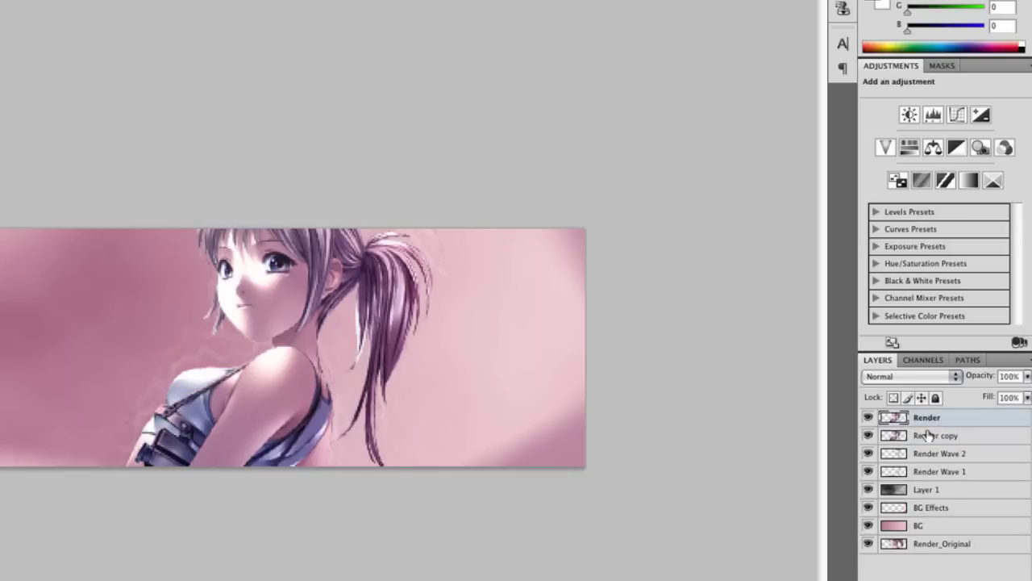
click(929, 437)
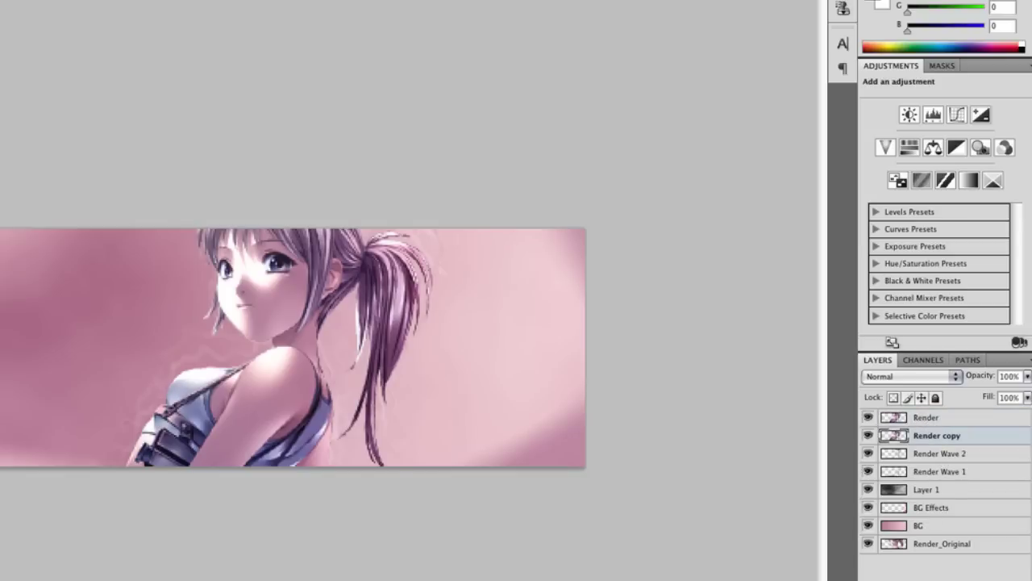
double_click(948, 437)
text(Render)
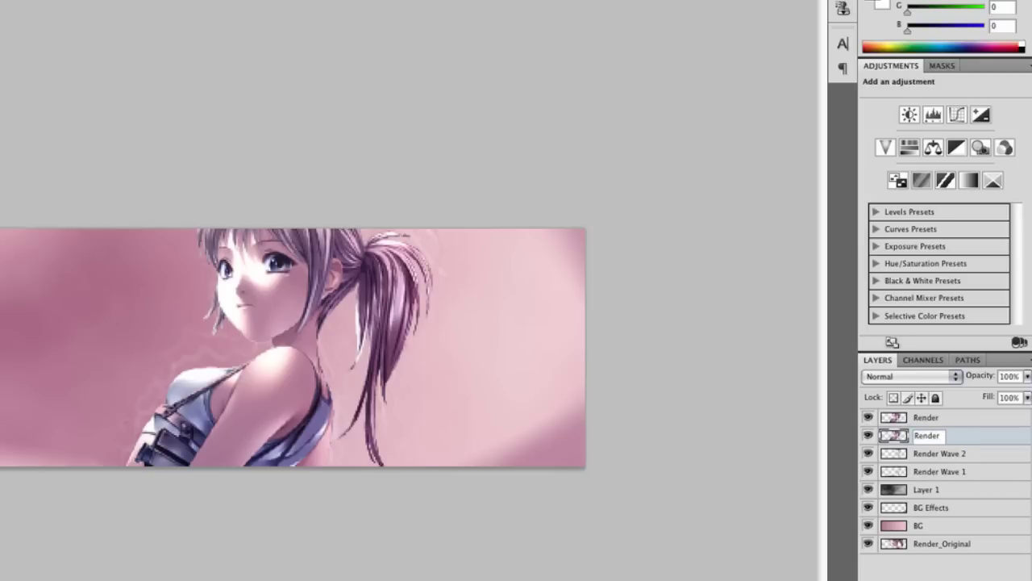
text(_Brush Strokes)
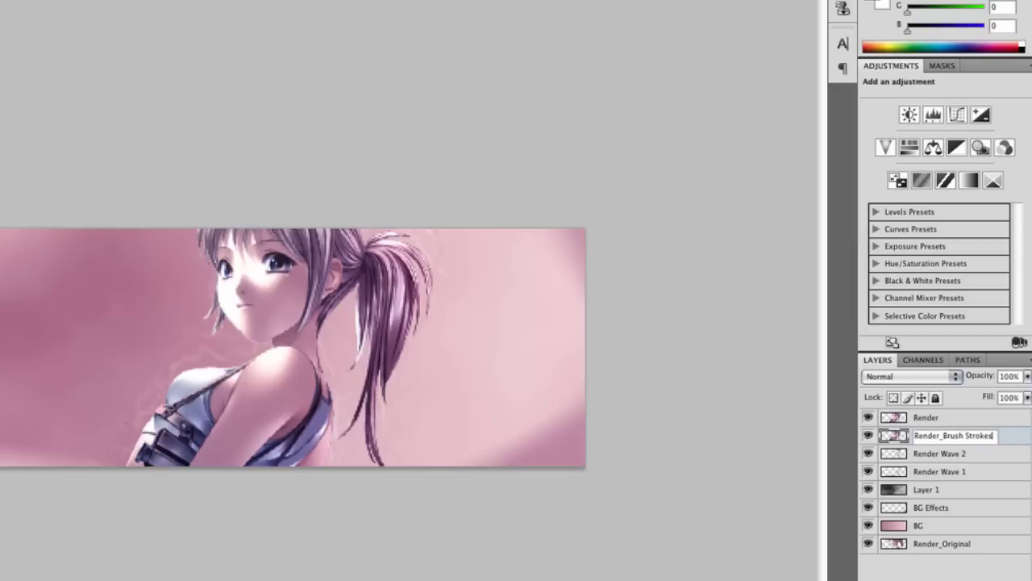
text(/Smudge)
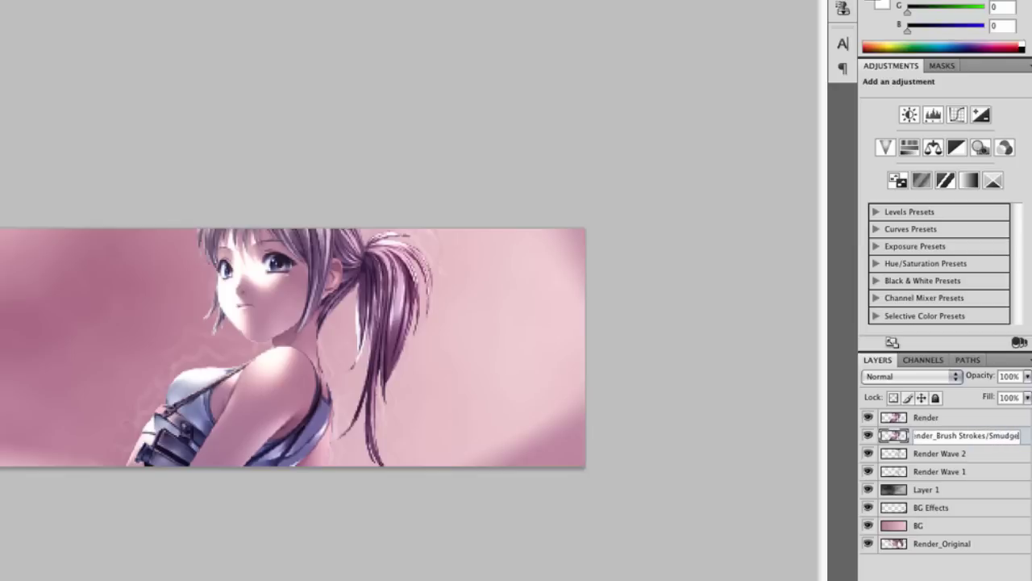
key(Return)
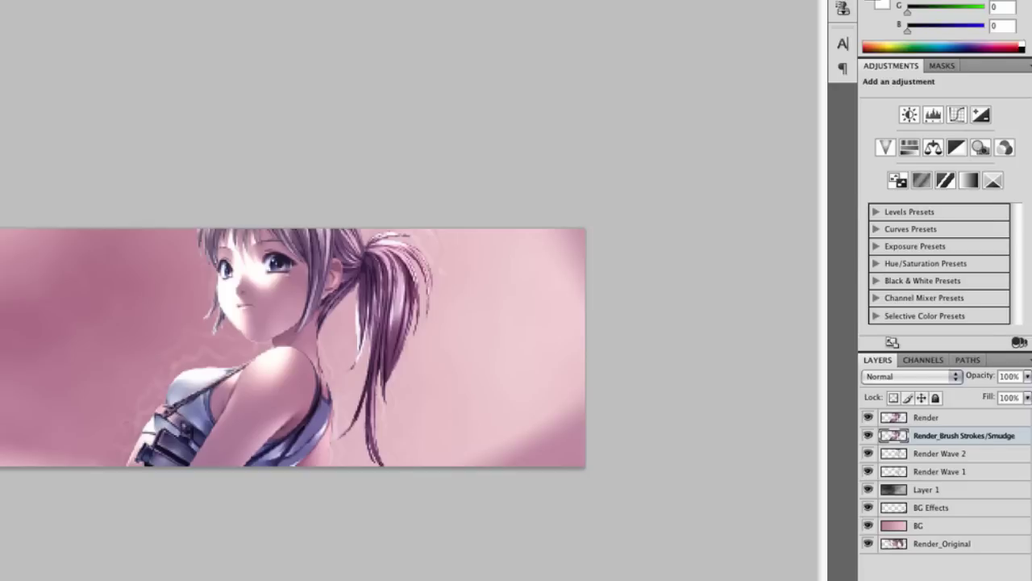
Apply the Angled Strokes filter to the brush stroke/smudge layer with Direction Balance 19, Stroke Length 13 and Sharpness 1.
drag(858, 524, 833, 524)
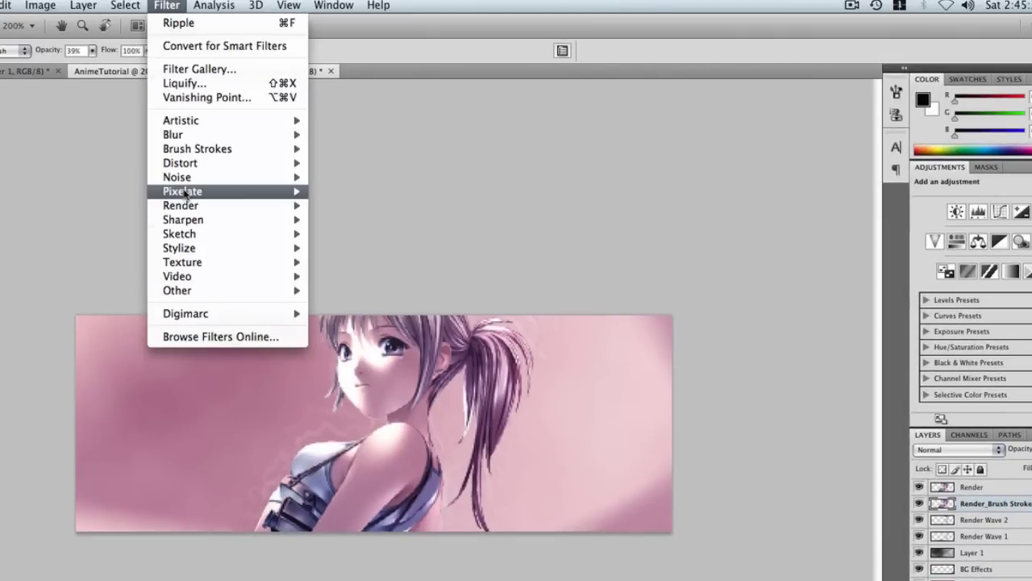
mouse_move(197, 153)
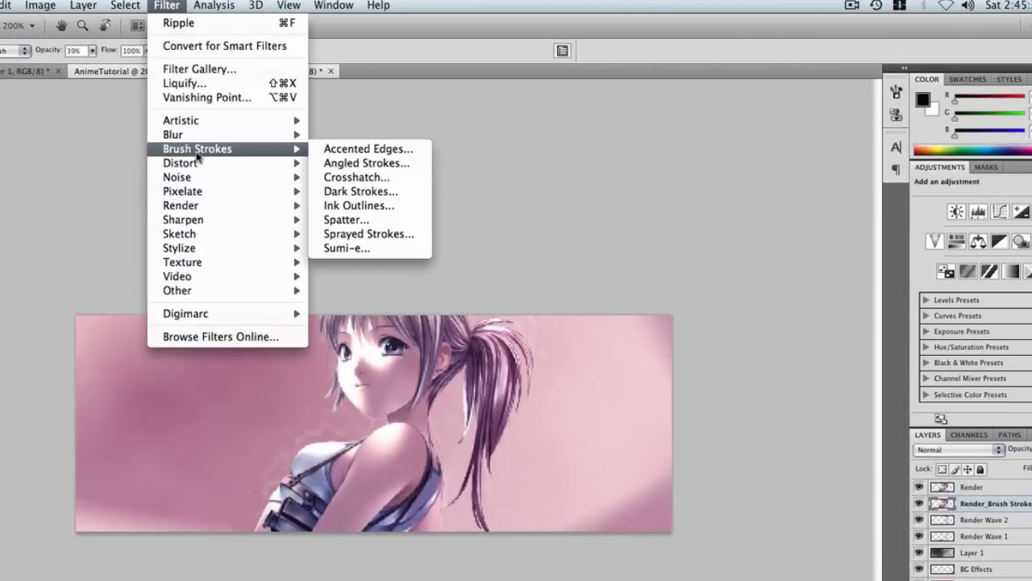
click(341, 164)
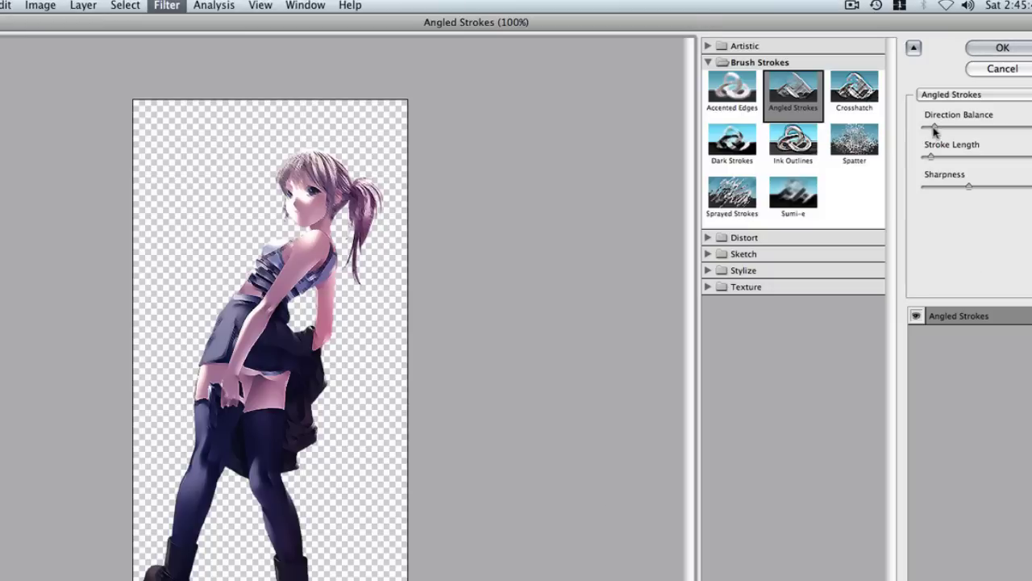
mouse_move(934, 132)
mouse_down()
mouse_move(954, 133)
mouse_move(938, 156)
mouse_move(962, 160)
mouse_up()
mouse_move(899, 158)
mouse_down()
mouse_move(902, 191)
mouse_move(882, 192)
mouse_up()
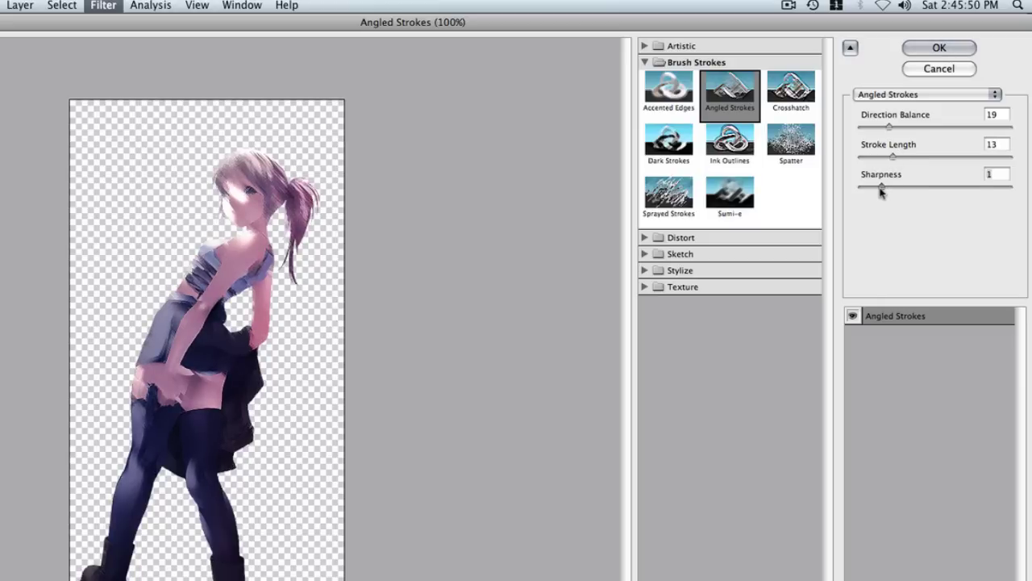
click(939, 48)
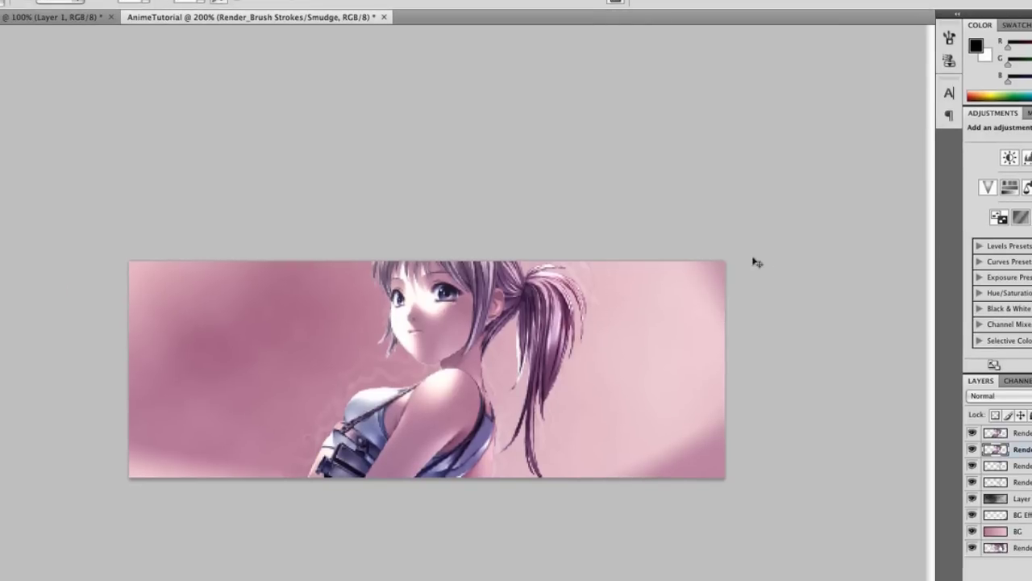
Enlarge the brush stroke/smudge layer slightly around its center and apply the Angled Strokes filter again.
key(ctrl+t)
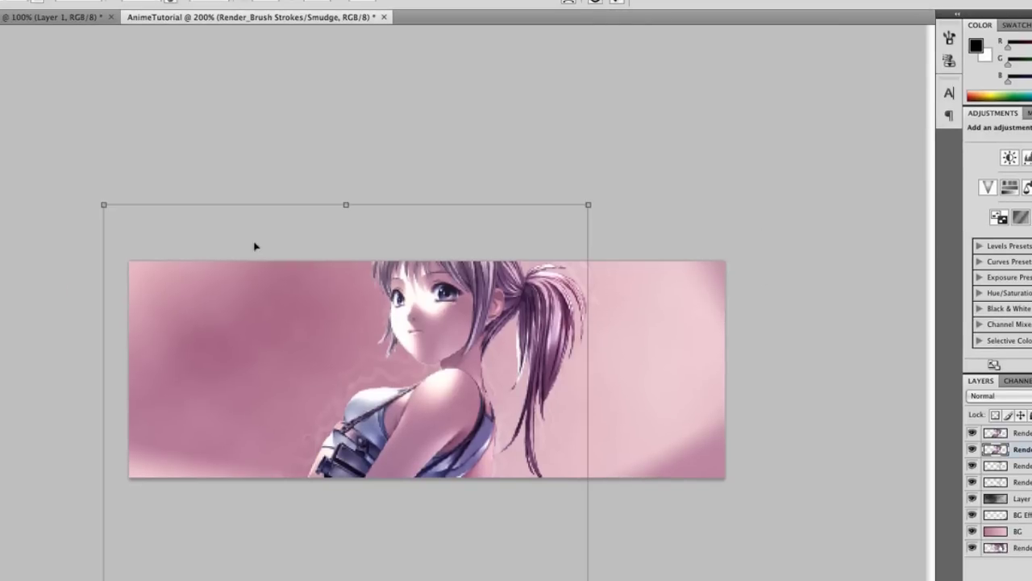
drag(98, 204, 98, 194)
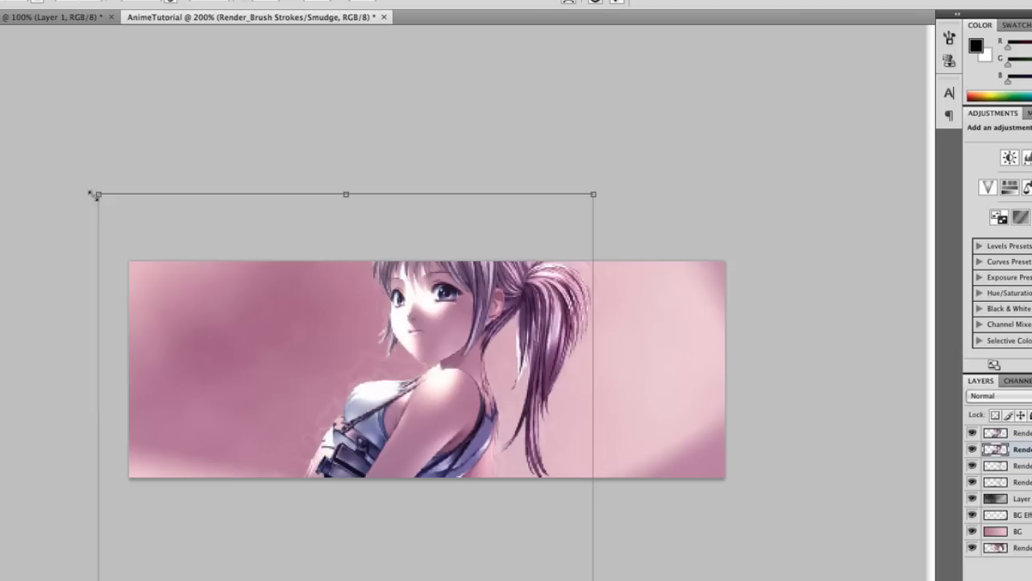
click(618, 2)
click(218, 0)
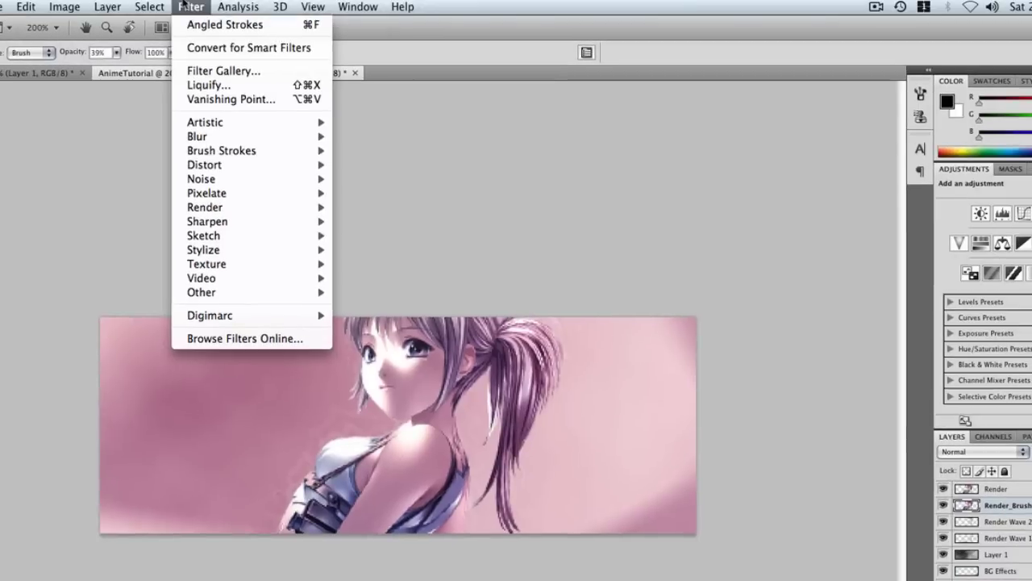
click(202, 24)
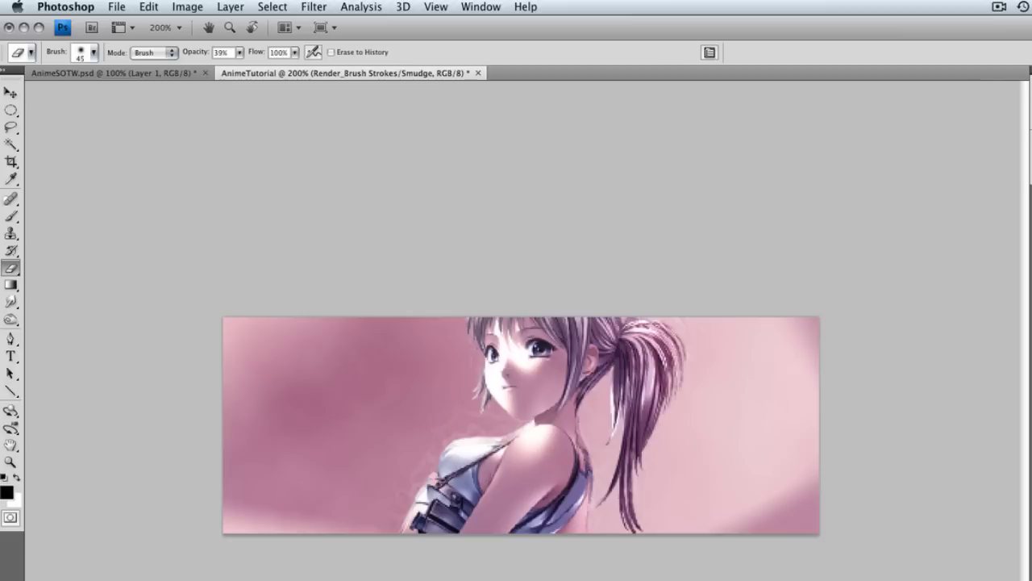
Hide the Render layer and replace the Smudge tool's current brushes with the s_Grunge_Rust set.
click(943, 488)
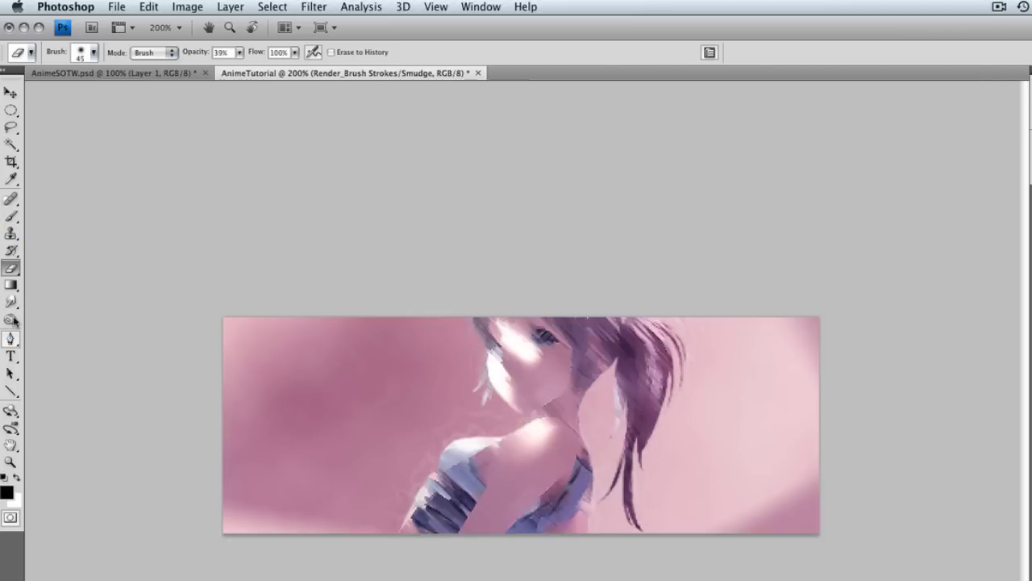
drag(12, 320, 65, 328)
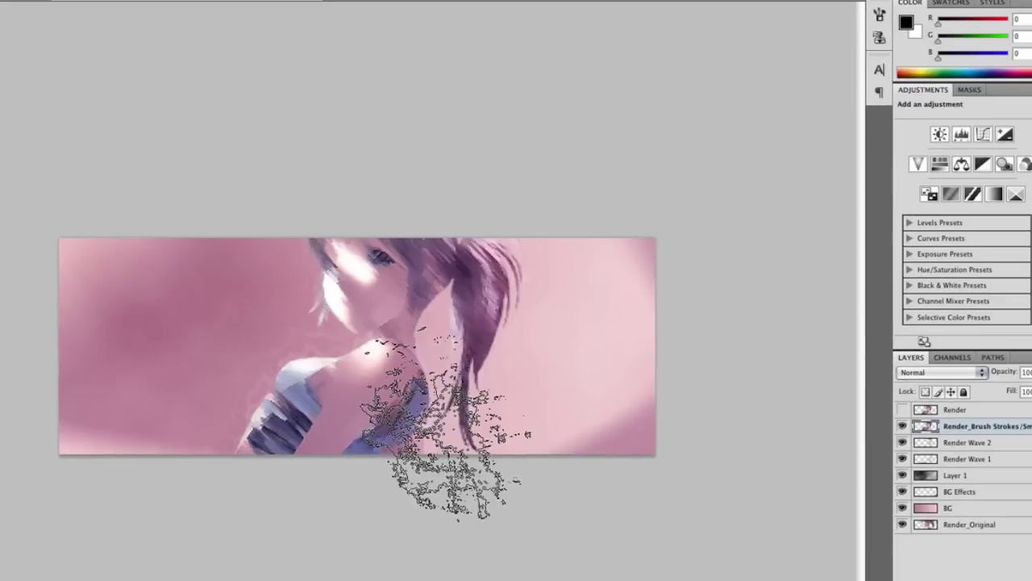
right_click(444, 424)
click(564, 354)
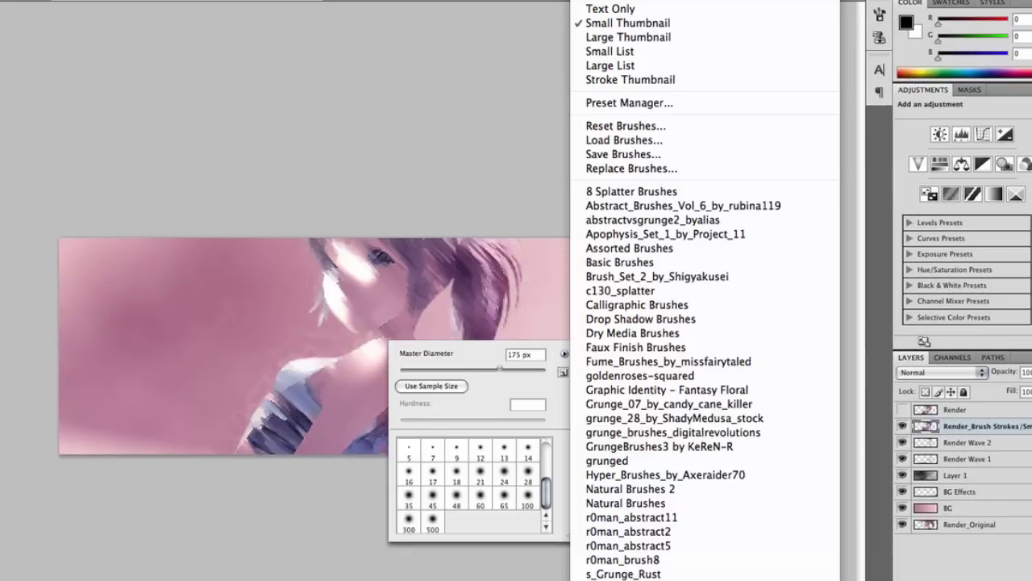
scroll(707, 476, down, 3)
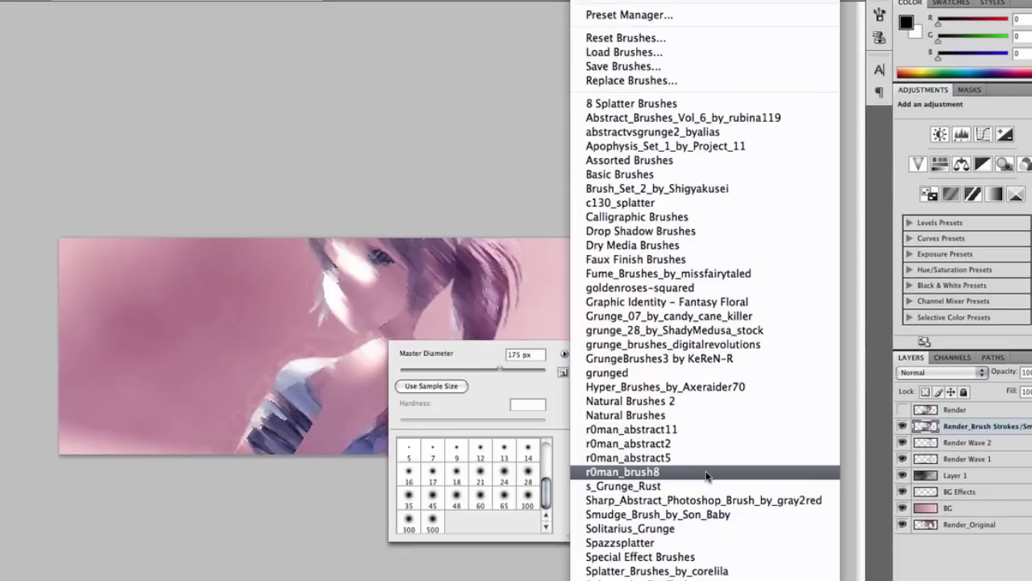
scroll(702, 323, up, 5)
scroll(668, 439, down, 5)
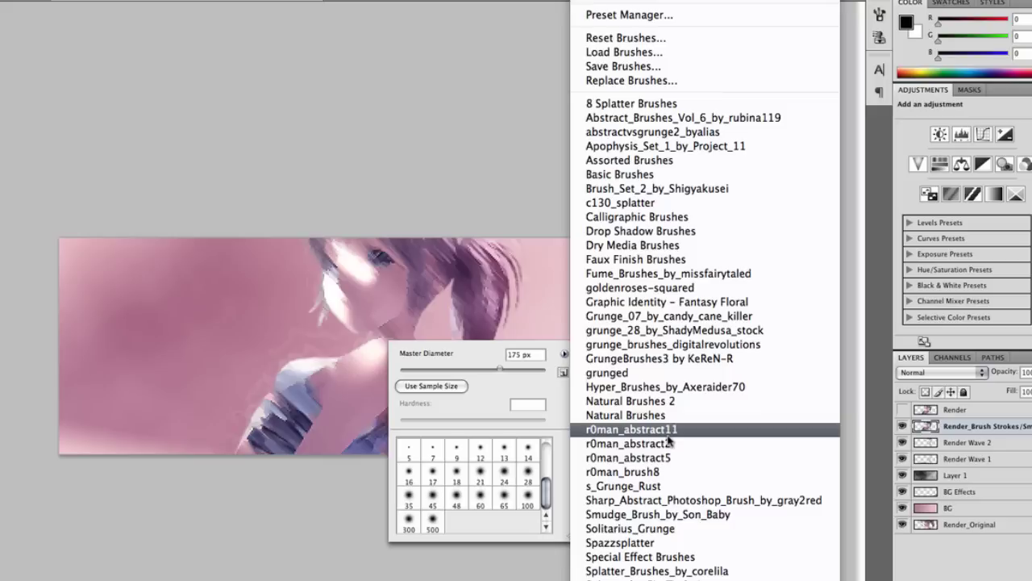
click(650, 486)
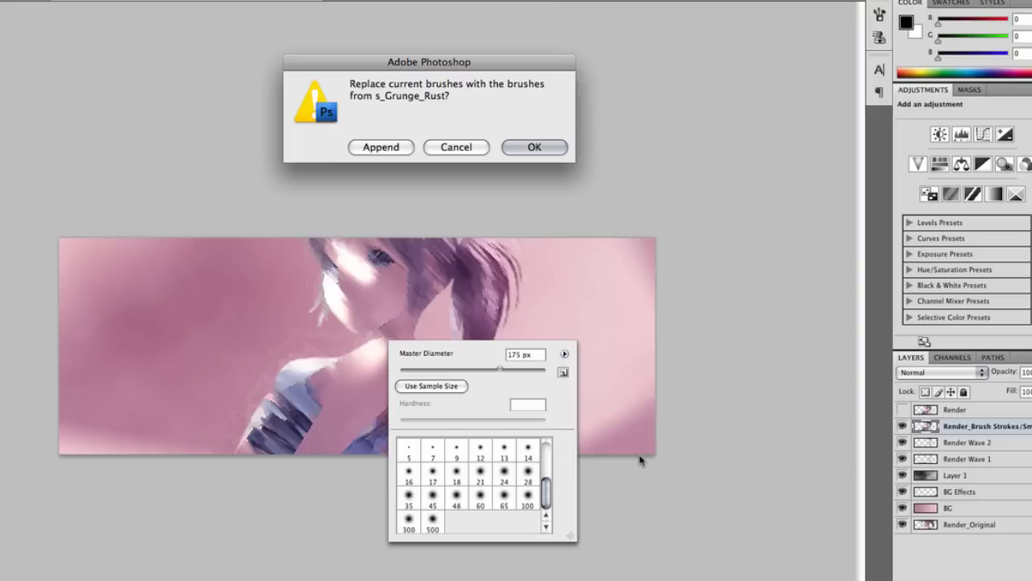
click(535, 147)
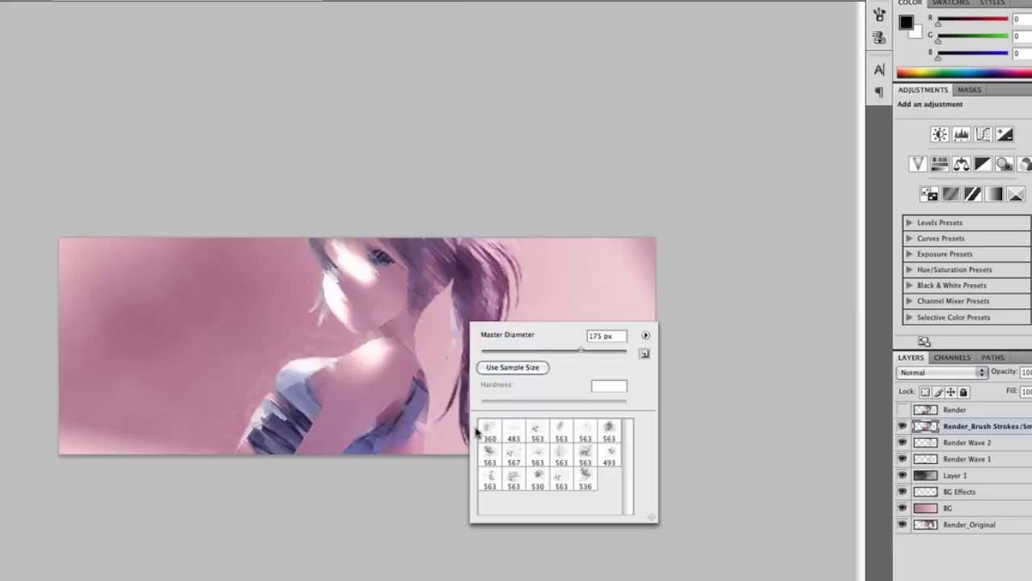
Smudge the copied figure's hair, face and body edges outward with the 360 grunge brush at reduced size, and show the Render layer again.
click(484, 430)
click(295, 416)
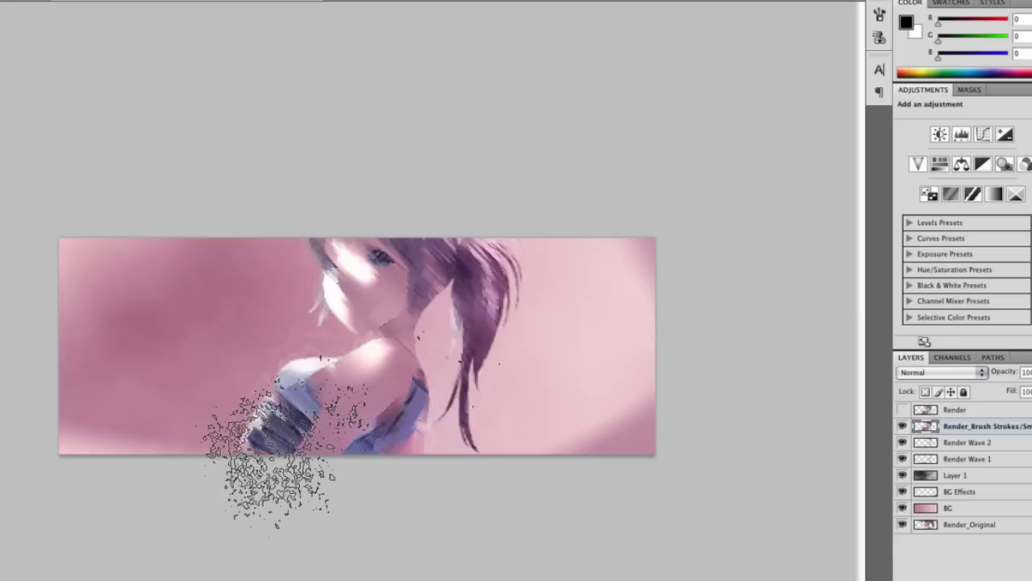
drag(270, 450, 261, 438)
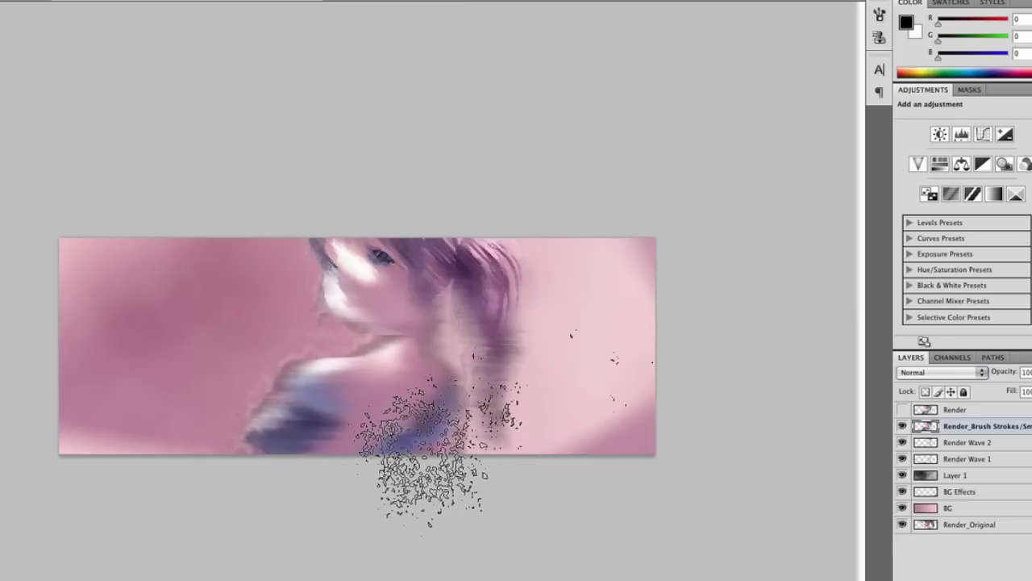
key(super+z)
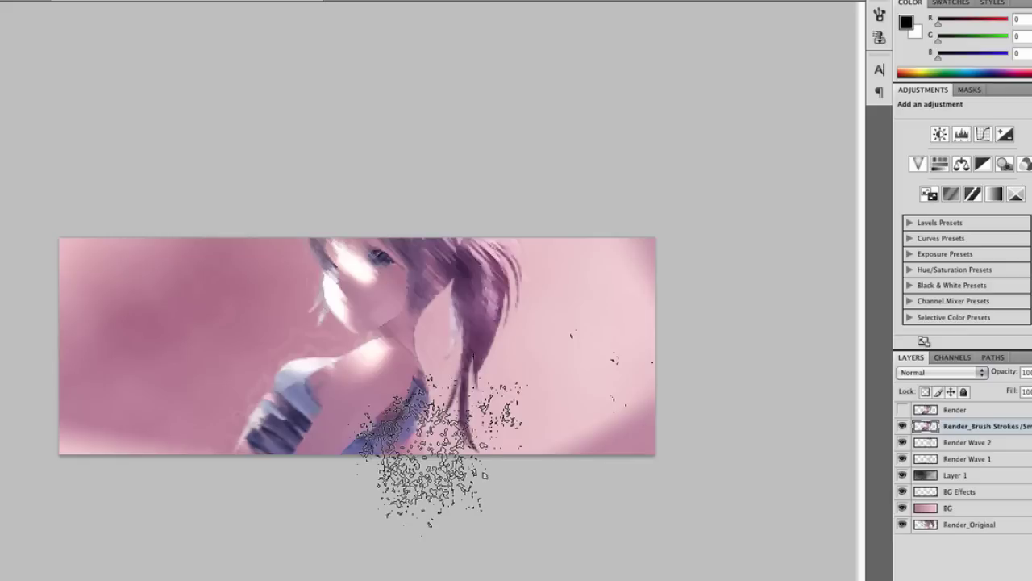
key(bracketleft)
key(bracketleft)
key(bracketleft)
mouse_move(423, 450)
mouse_down()
mouse_move(460, 272)
mouse_move(514, 282)
mouse_move(291, 302)
mouse_move(347, 197)
mouse_move(327, 254)
mouse_move(304, 250)
mouse_move(379, 300)
mouse_move(352, 331)
mouse_move(335, 331)
mouse_move(533, 254)
mouse_move(520, 246)
mouse_move(540, 258)
mouse_move(516, 432)
mouse_move(346, 395)
mouse_move(287, 392)
mouse_up()
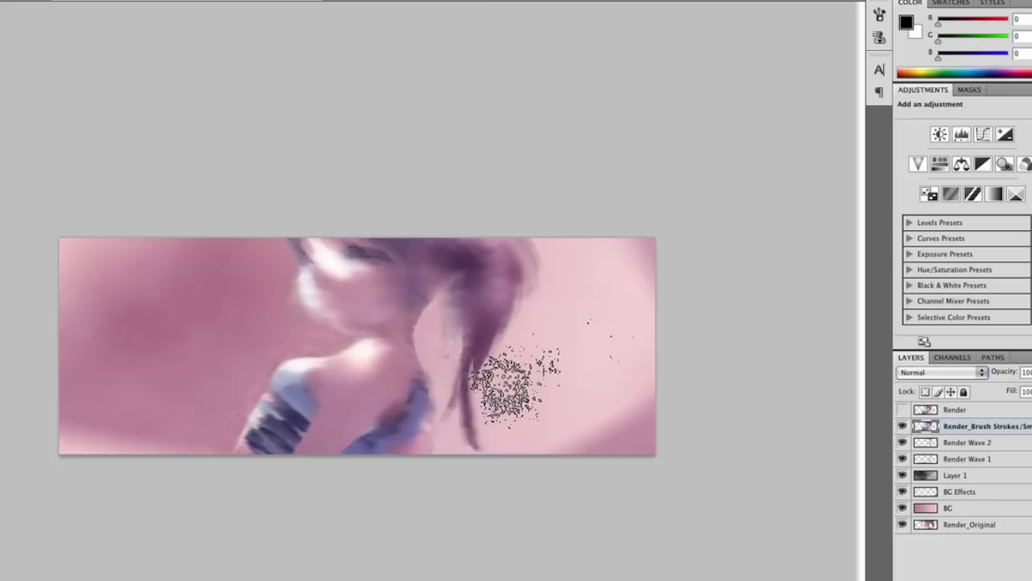
click(904, 410)
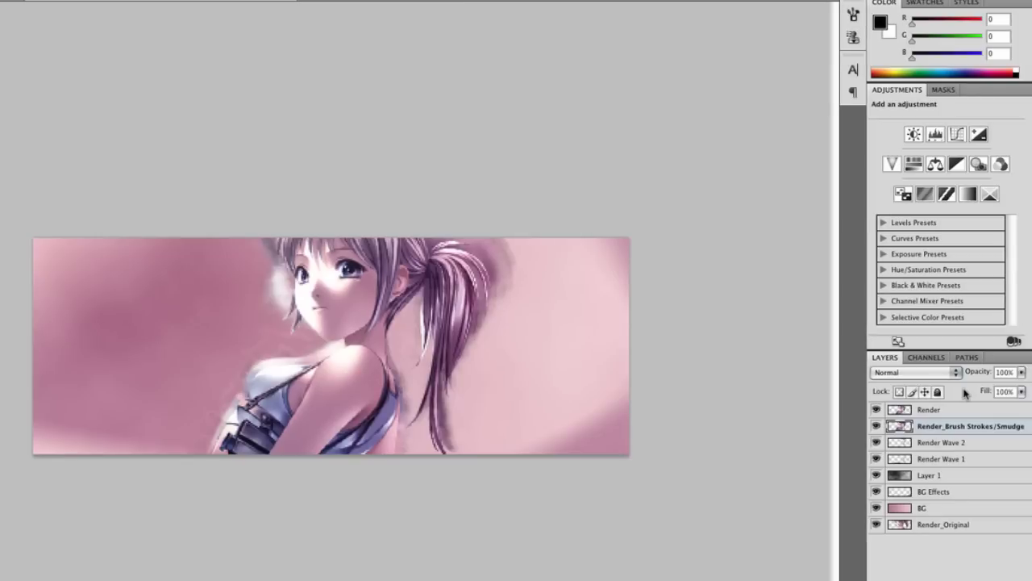
Lower the smudged layer's opacity to 65% and duplicate the layer.
drag(998, 372, 949, 373)
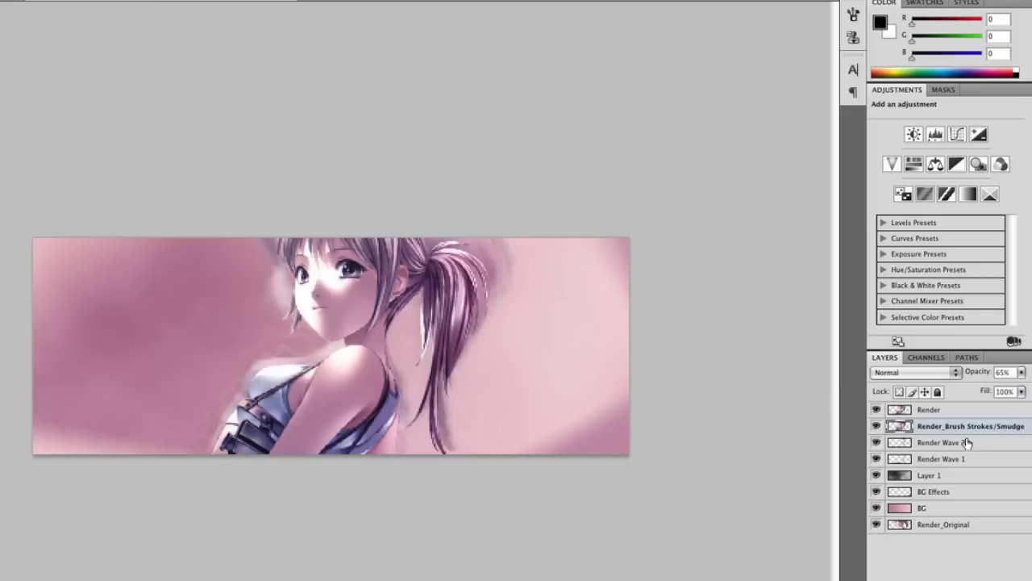
drag(968, 427, 968, 580)
key(ctrl+j)
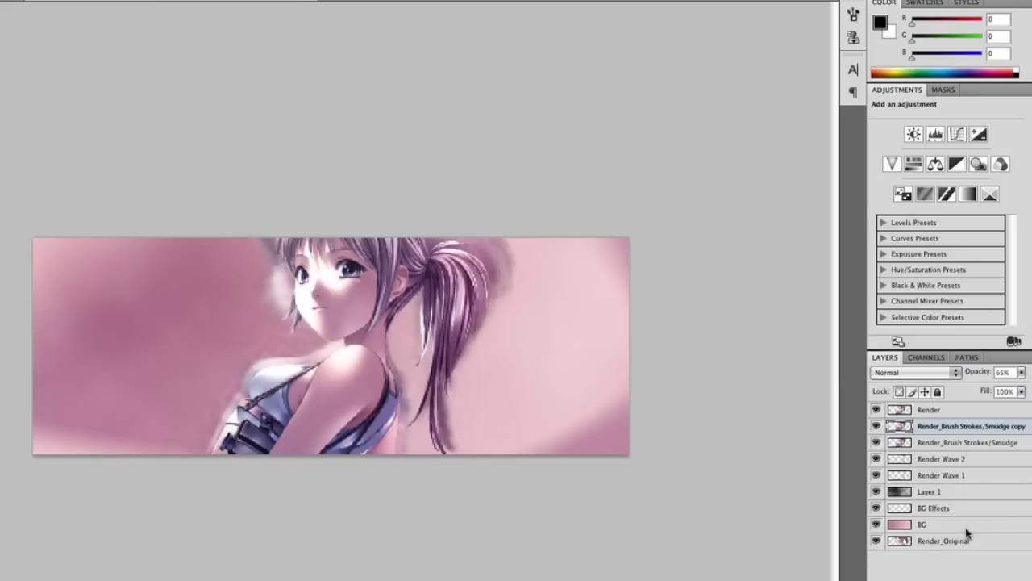
Rename the duplicated smudge layer as Render_Brush Strokes/Smudge Blur.
double_click(956, 426)
click(1015, 431)
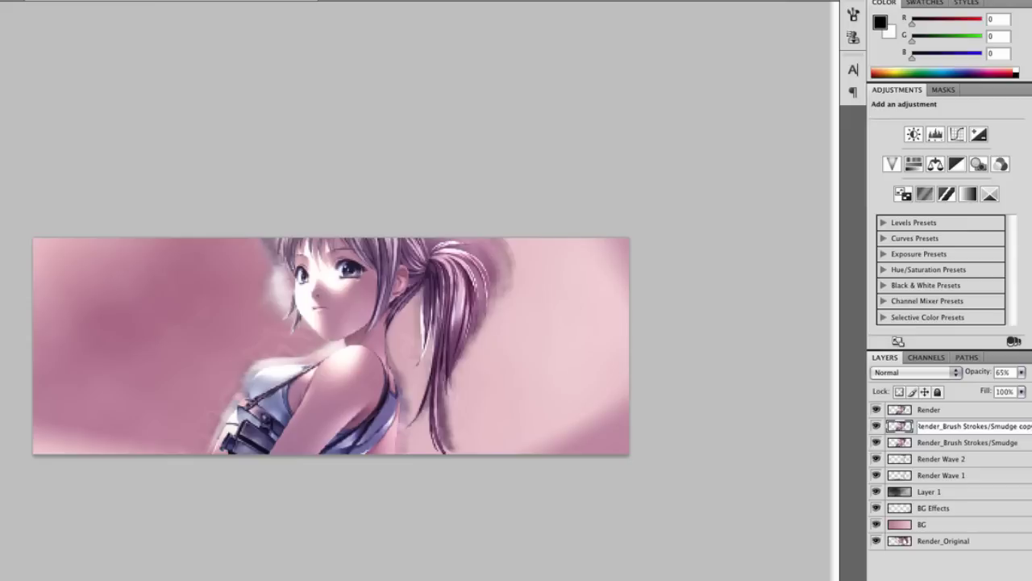
key(BackSpace)
key(BackSpace)
key(BackSpace)
key(BackSpace)
text(Blur)
key(Return)
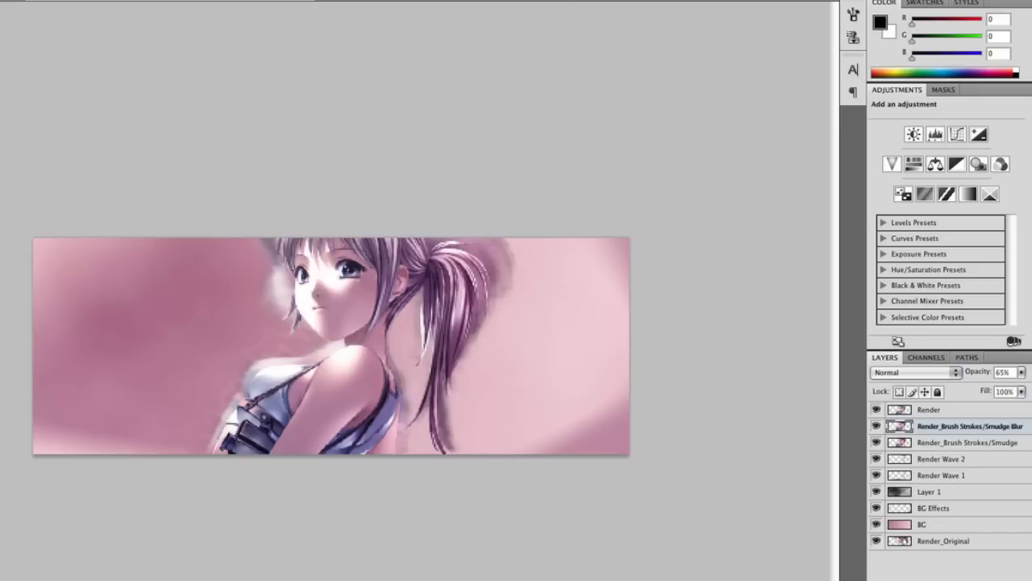
Apply a Gaussian Blur with a 22.2-pixel radius to the Render_Brush Strokes/Smudge Blur layer.
click(123, 6)
mouse_move(192, 71)
mouse_move(179, 135)
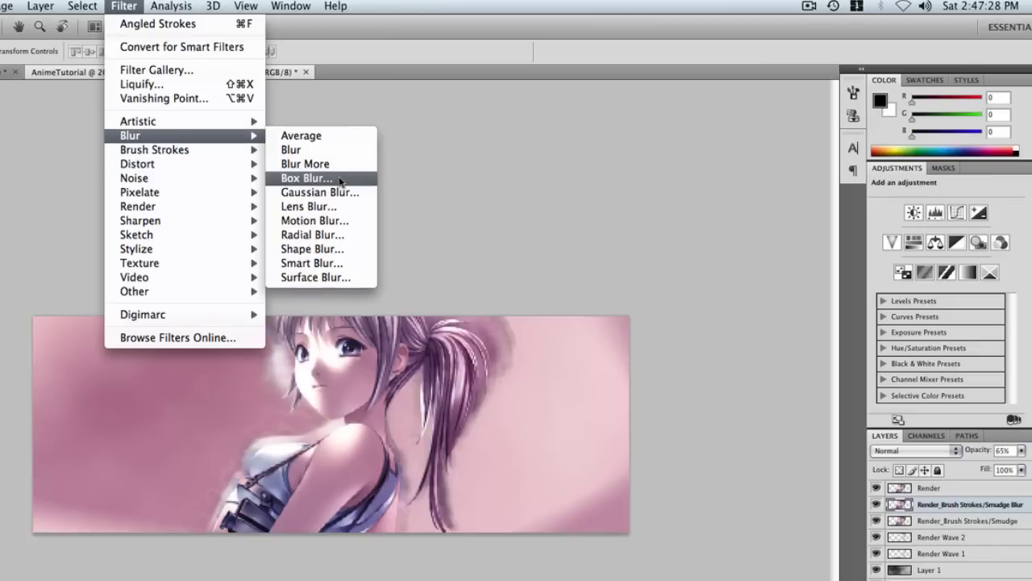
click(315, 192)
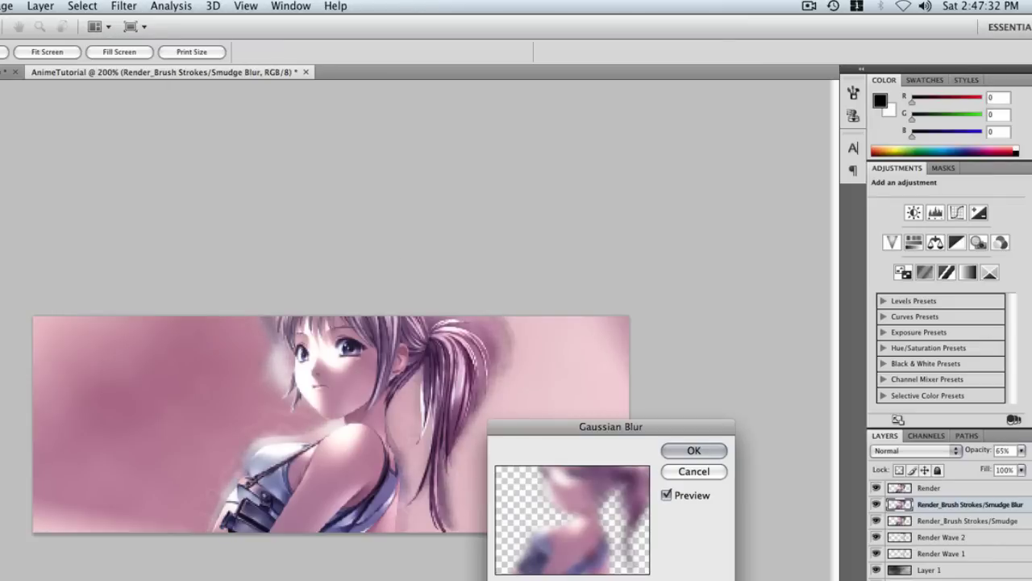
click(535, 546)
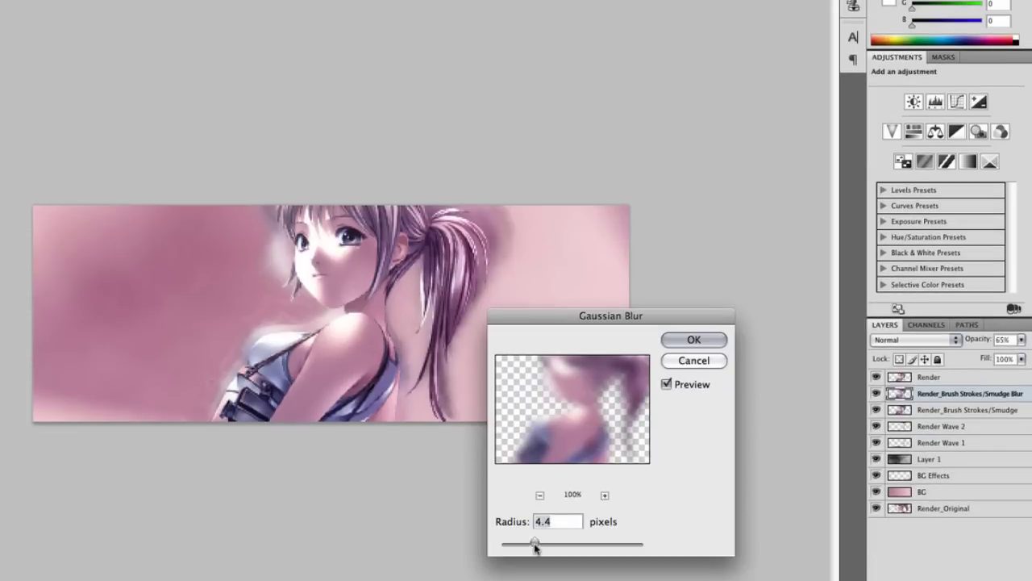
drag(536, 548, 570, 547)
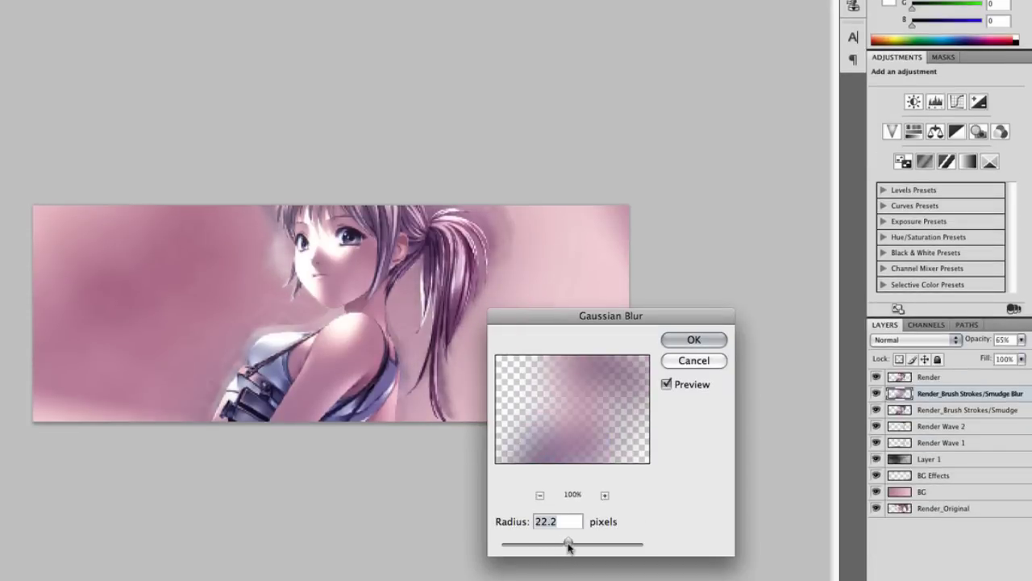
click(680, 342)
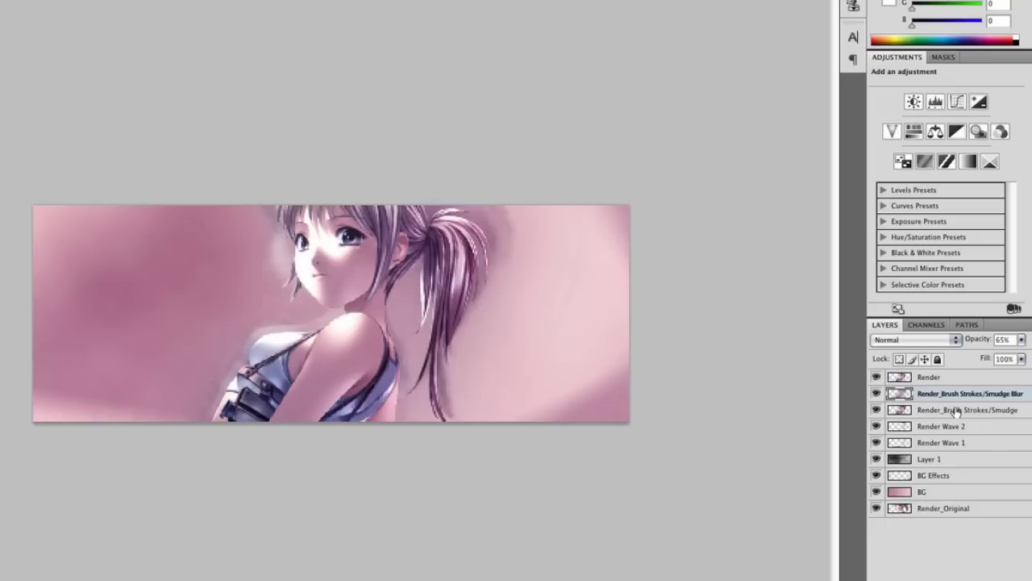
click(957, 378)
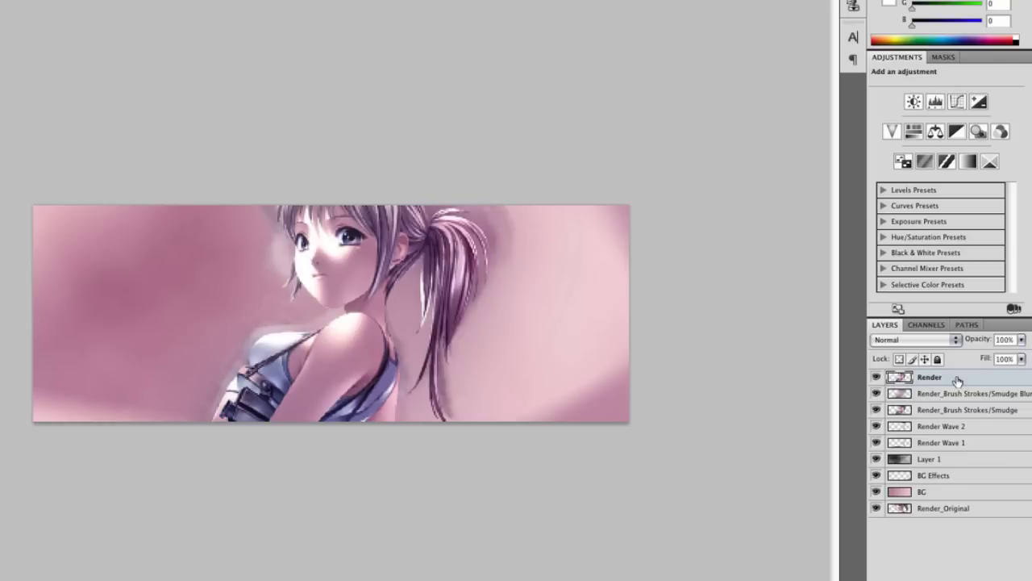
key(super+a)
key(super+d)
Hide the Render layer and paste a merged copy of the whole visible canvas above the Smudge Blur layer.
click(876, 377)
click(937, 402)
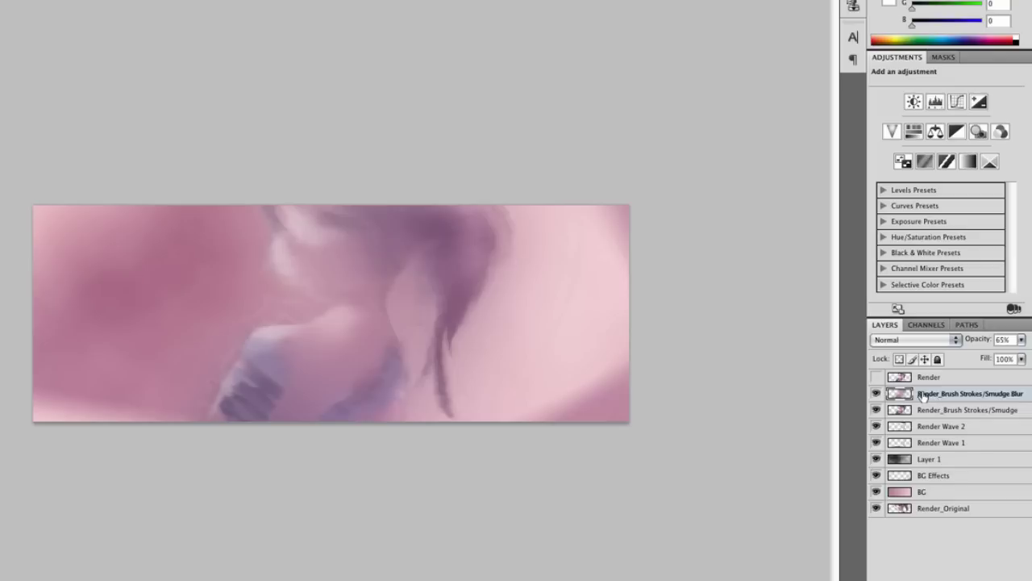
key(ctrl+a)
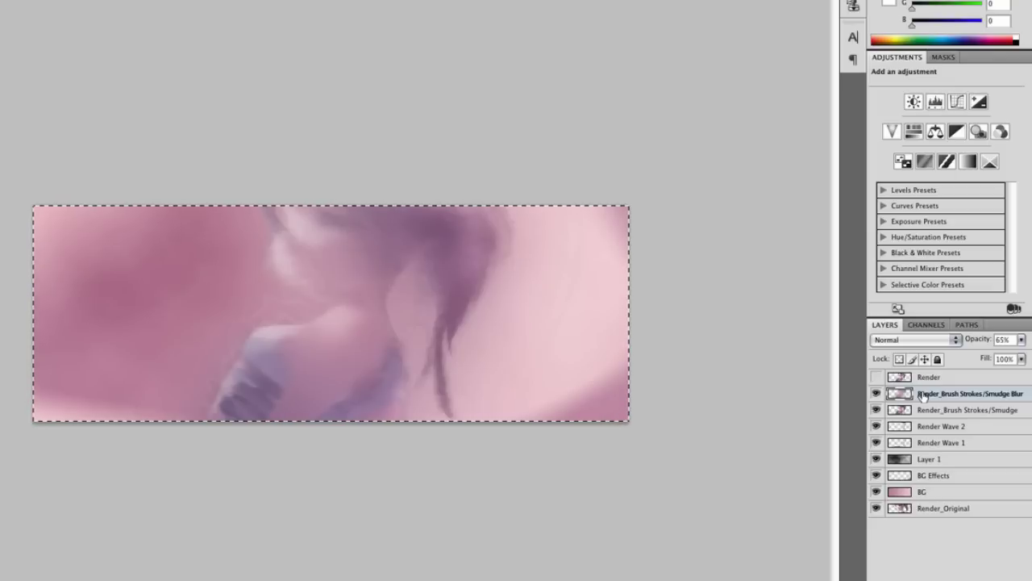
key(ctrl+v)
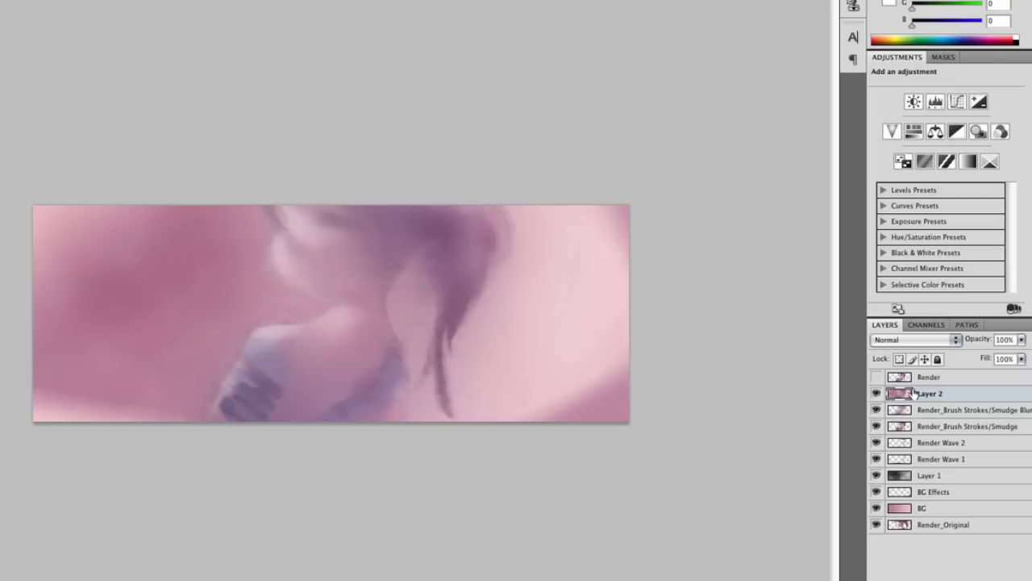
Rename the merged Layer 2 as AI Smudge.
double_click(928, 396)
text(All Smudge)
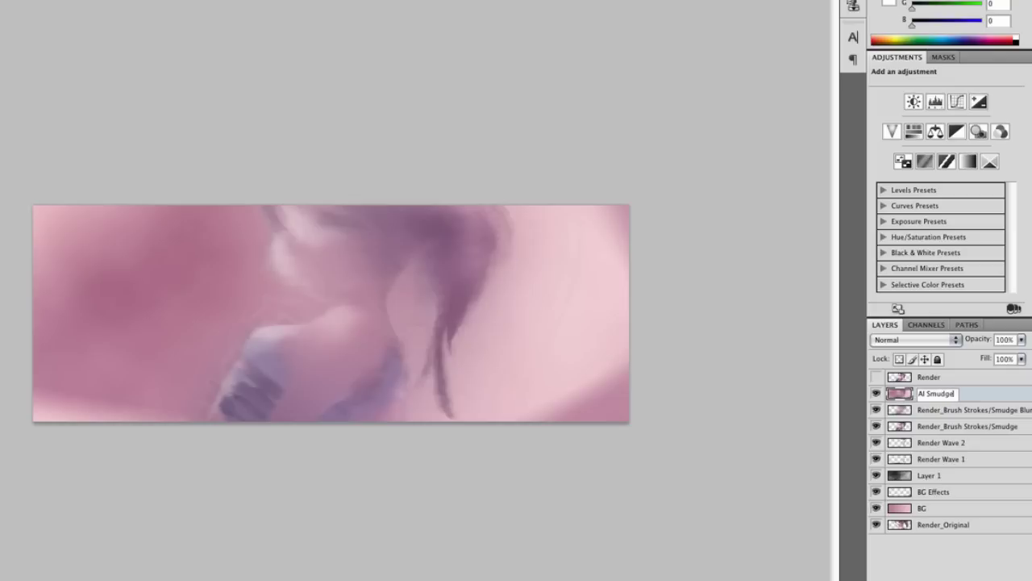
key(Return)
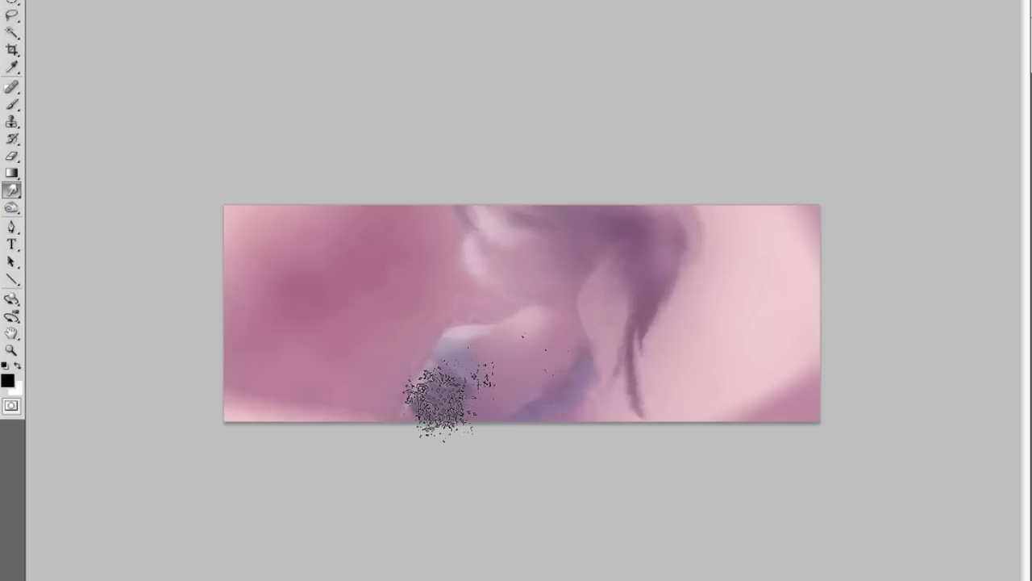
Choose the 563 px splatter brush from the middle row of presets for the Smudge tool.
right_click(442, 343)
click(645, 449)
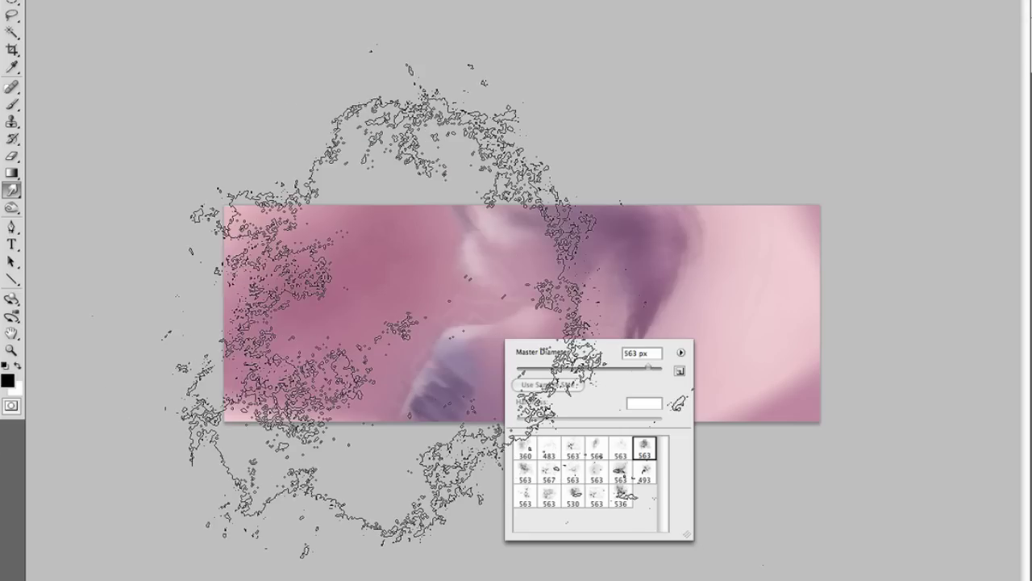
click(621, 471)
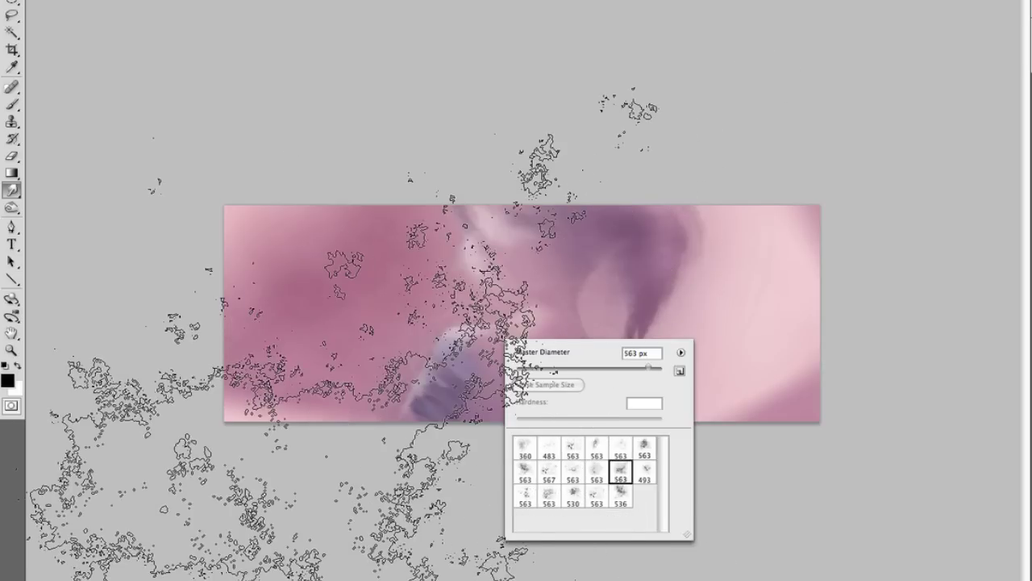
key(Return)
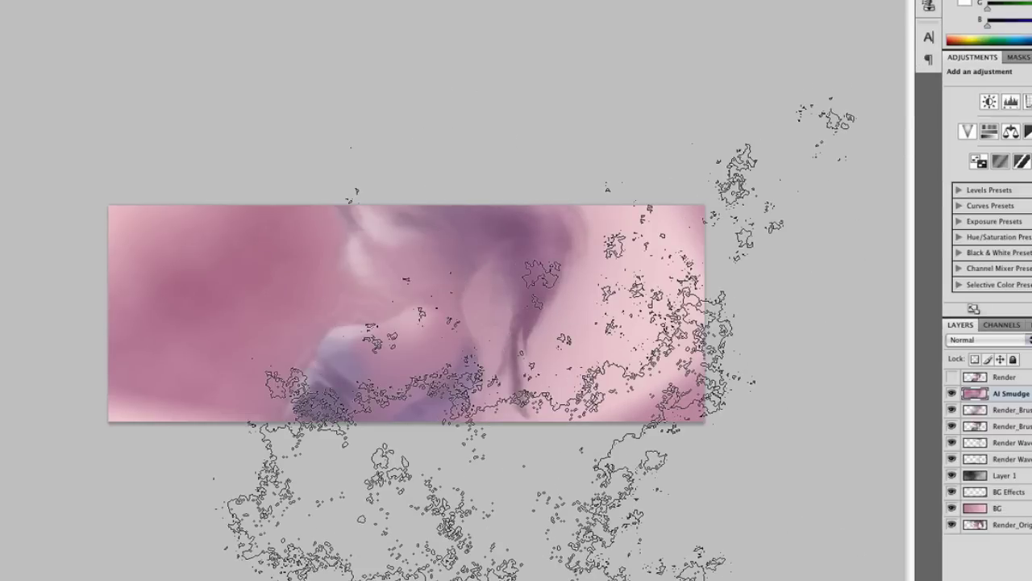
Shrink the splatter brush and smudge the figure's arm, clothing and hair on the AI Smudge layer.
key(bracketleft)
key(bracketleft)
key(bracketleft)
key(bracketleft)
key(bracketleft)
key(bracketleft)
key(bracketleft)
key(bracketleft)
key(bracketleft)
key(bracketleft)
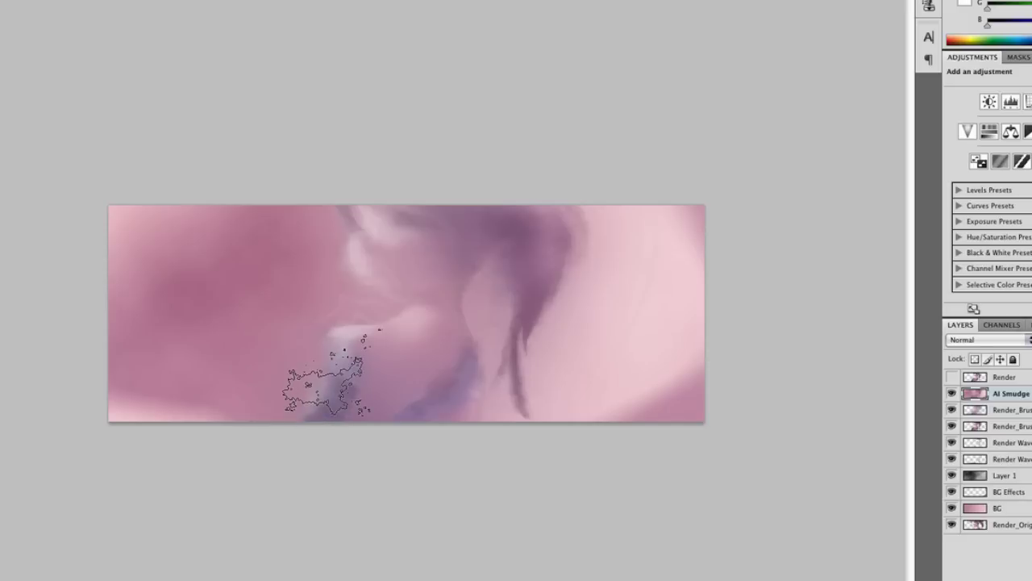
mouse_move(345, 393)
mouse_down()
mouse_move(340, 314)
mouse_move(508, 401)
mouse_move(464, 374)
mouse_move(561, 397)
mouse_up()
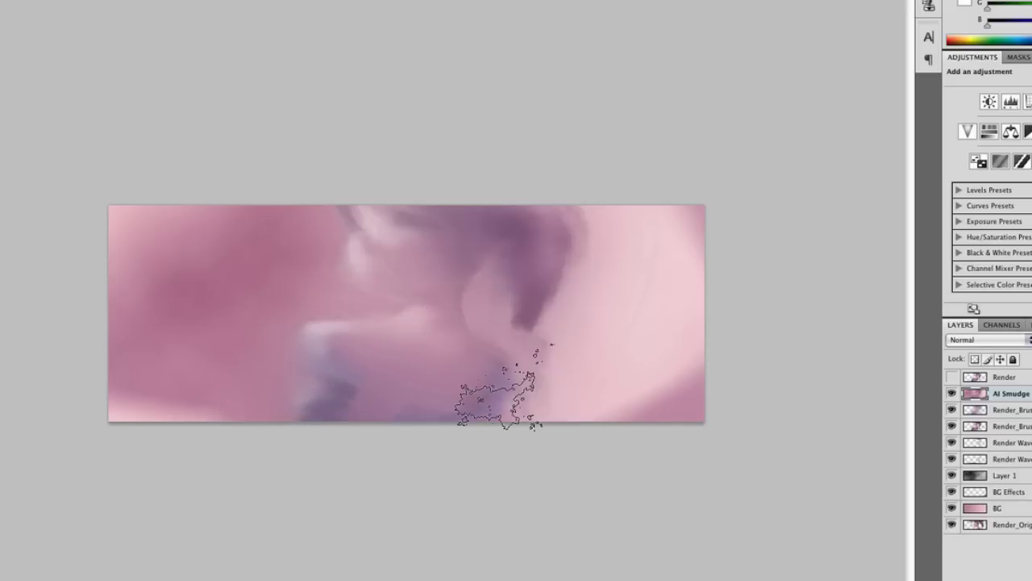
mouse_move(587, 221)
mouse_down()
mouse_move(553, 254)
mouse_move(486, 266)
mouse_move(450, 314)
mouse_move(476, 286)
mouse_up()
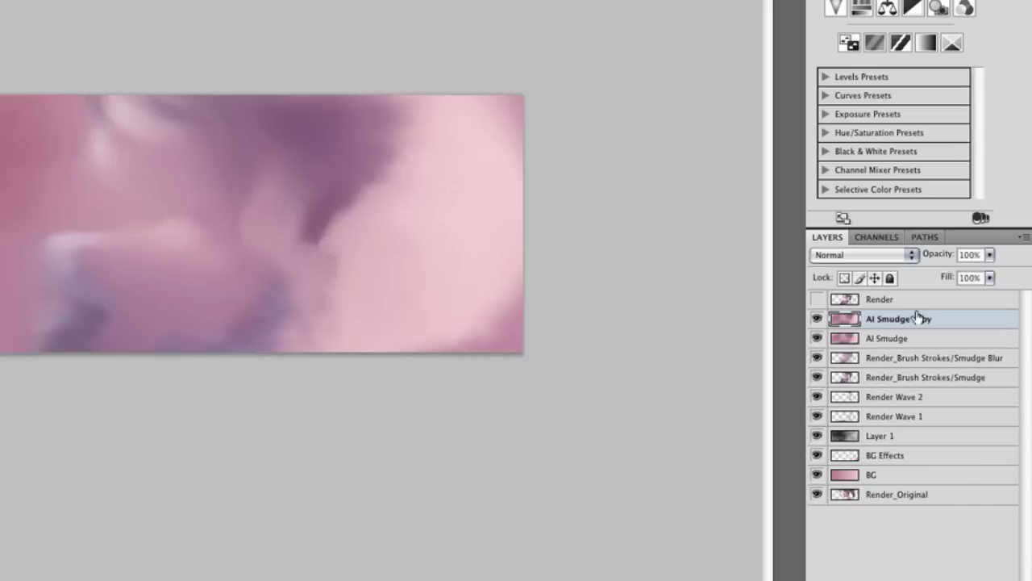
Rename the duplicated AI Smudge layer as AI Displace and switch to the Move tool.
double_click(915, 320)
key(Escape)
double_click(911, 320)
click(898, 320)
drag(877, 321, 963, 325)
text(AI Displace)
key(Return)
key(v)
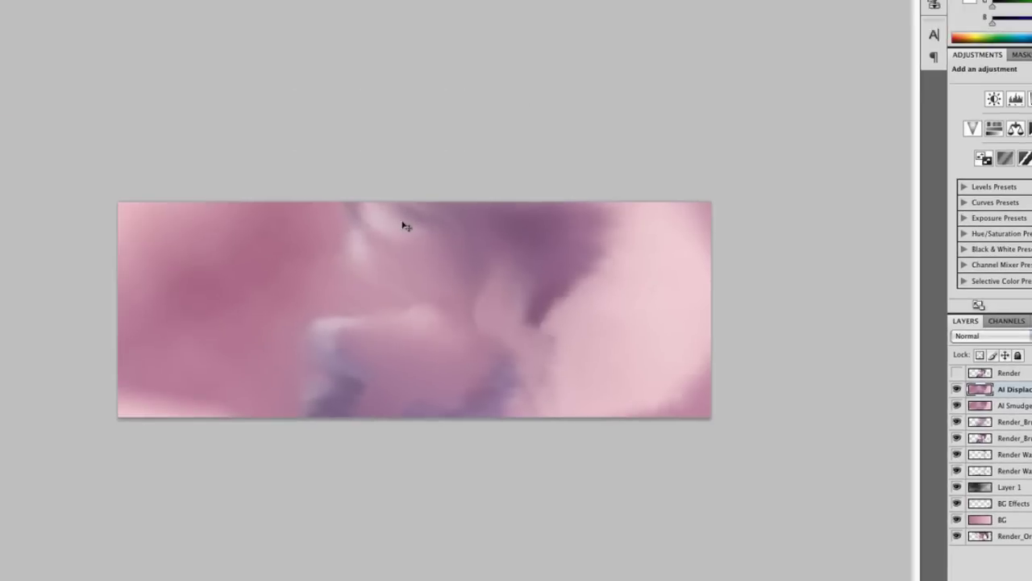
Start the Displace filter on the AI Displace layer and browse to the Signatures folder inside Documents/Photoshop/Documents for a displacement map.
click(214, 0)
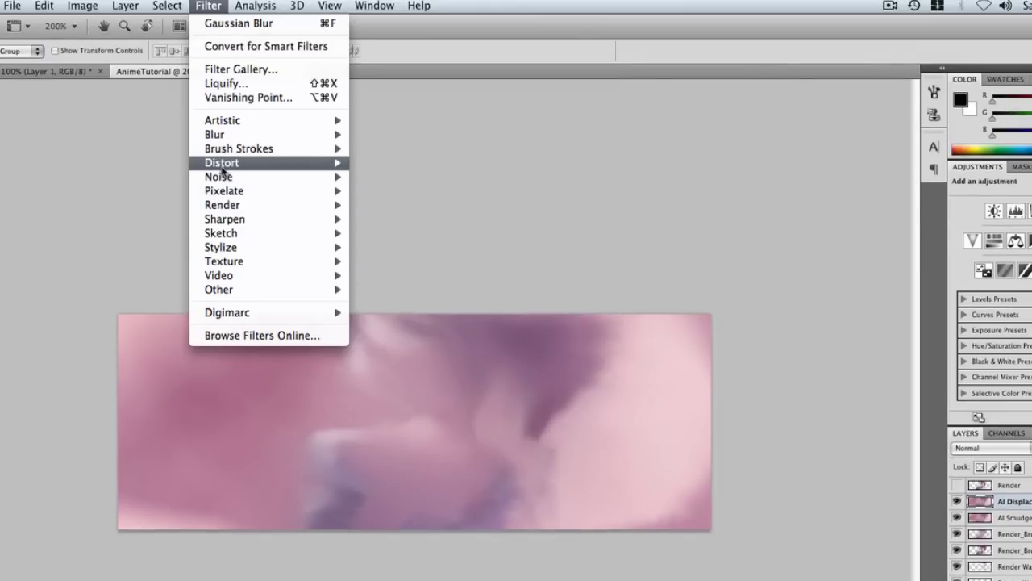
mouse_move(223, 53)
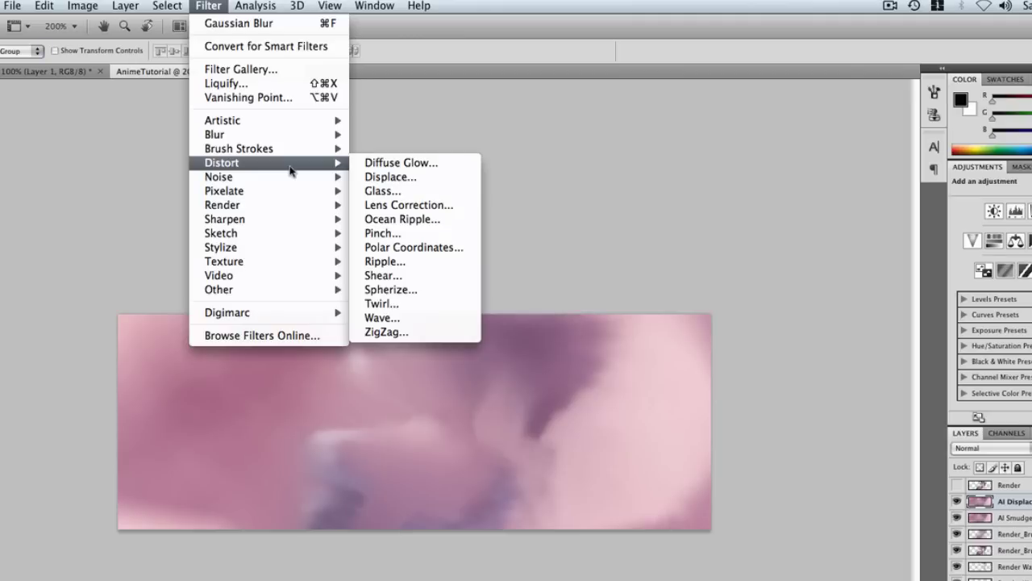
click(396, 178)
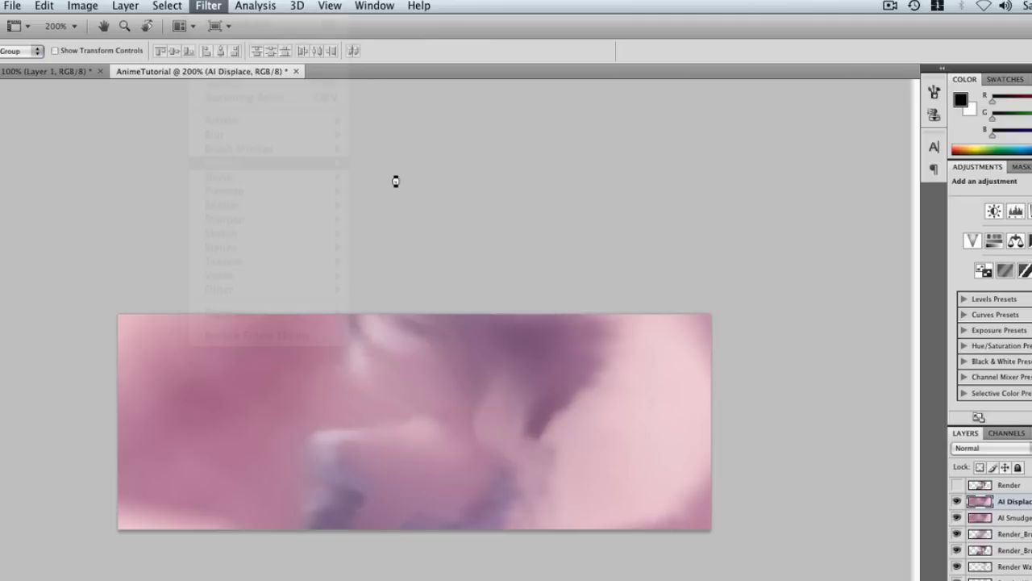
click(587, 221)
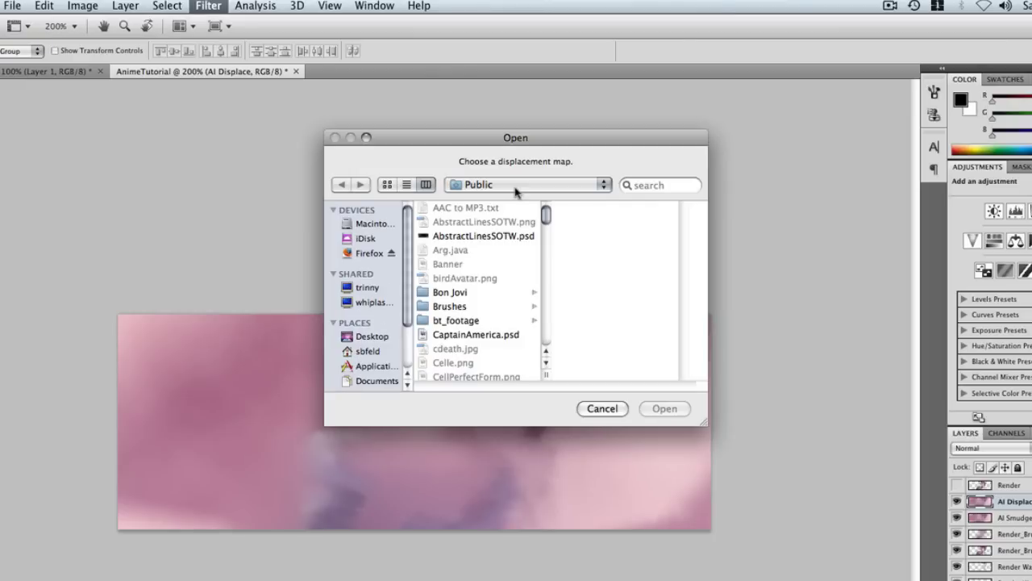
click(517, 187)
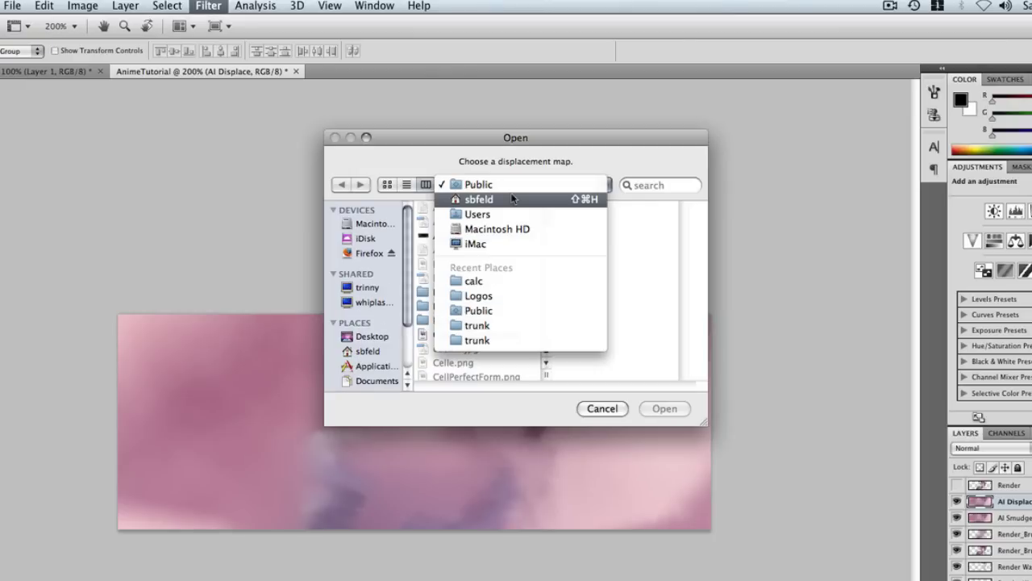
click(513, 198)
click(441, 223)
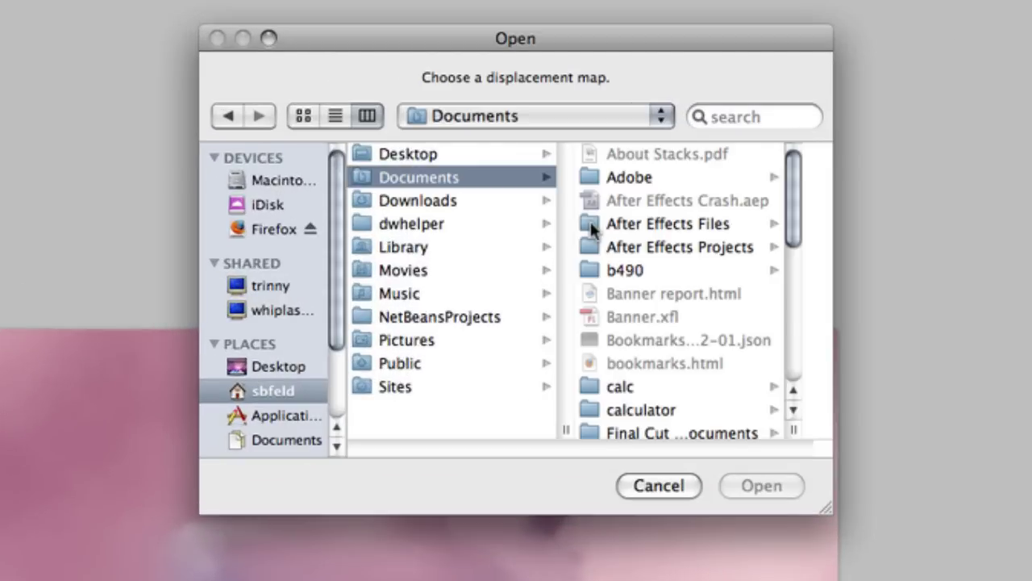
scroll(670, 313, down, 5)
click(652, 243)
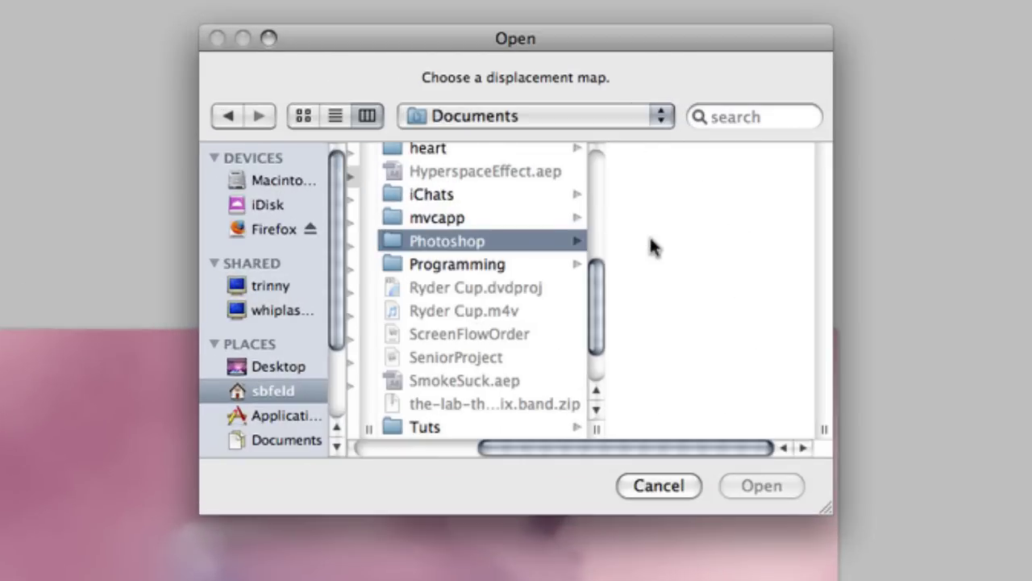
click(678, 179)
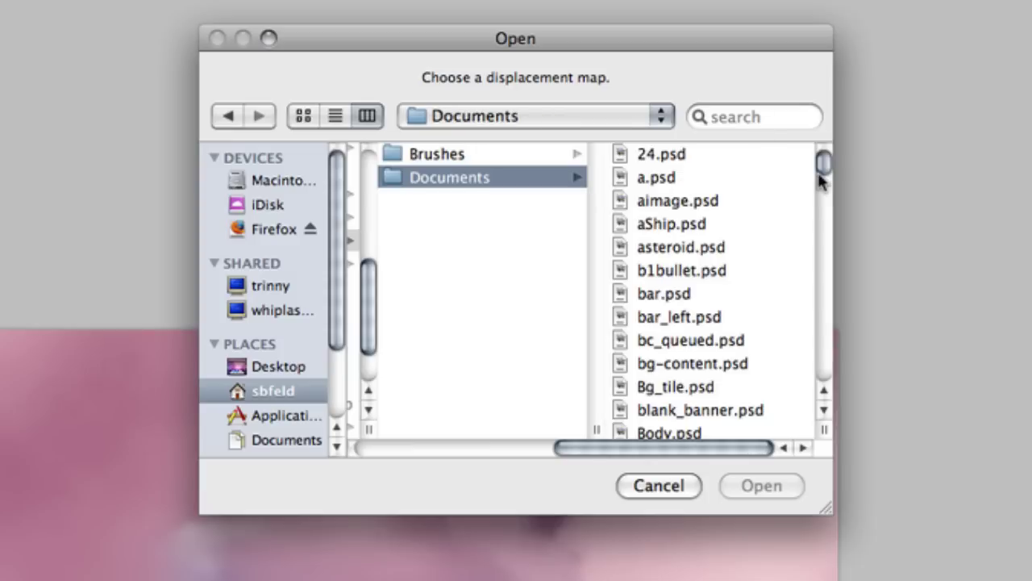
drag(823, 169, 829, 361)
click(726, 272)
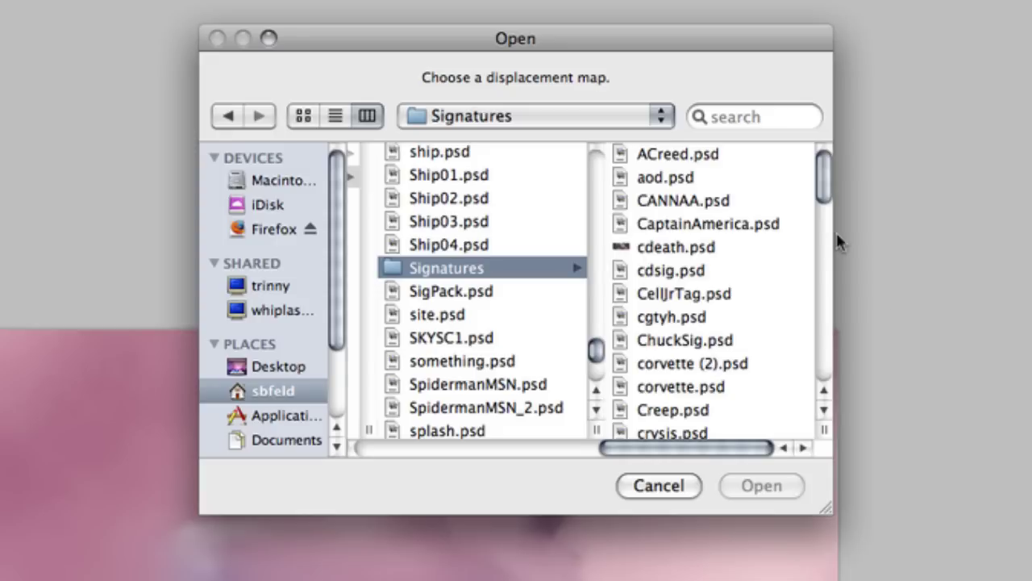
Displace the AI Displace layer using SubZero.psd as the displacement map.
drag(815, 168, 836, 387)
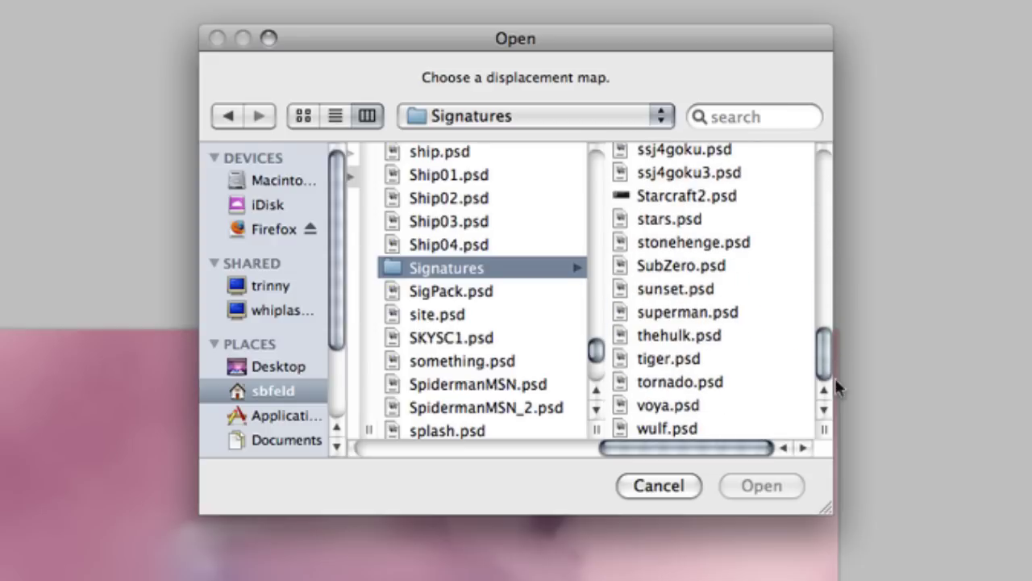
click(687, 265)
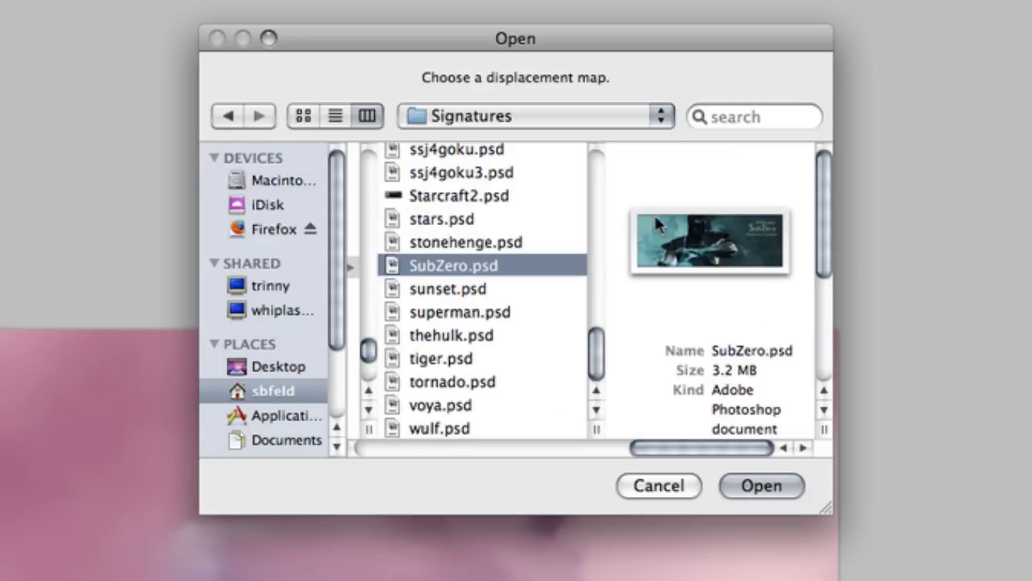
drag(823, 511, 860, 489)
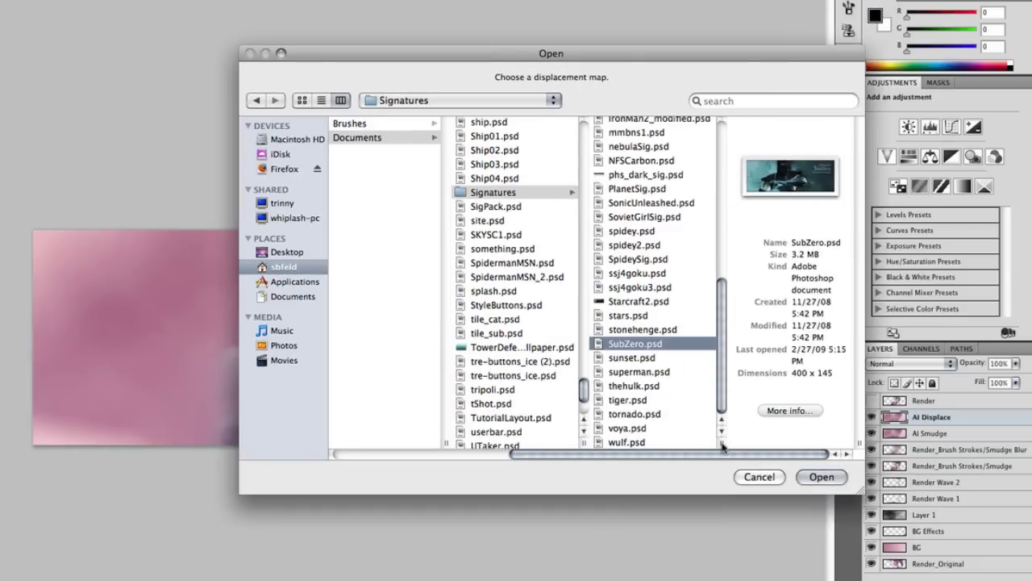
drag(723, 446, 682, 444)
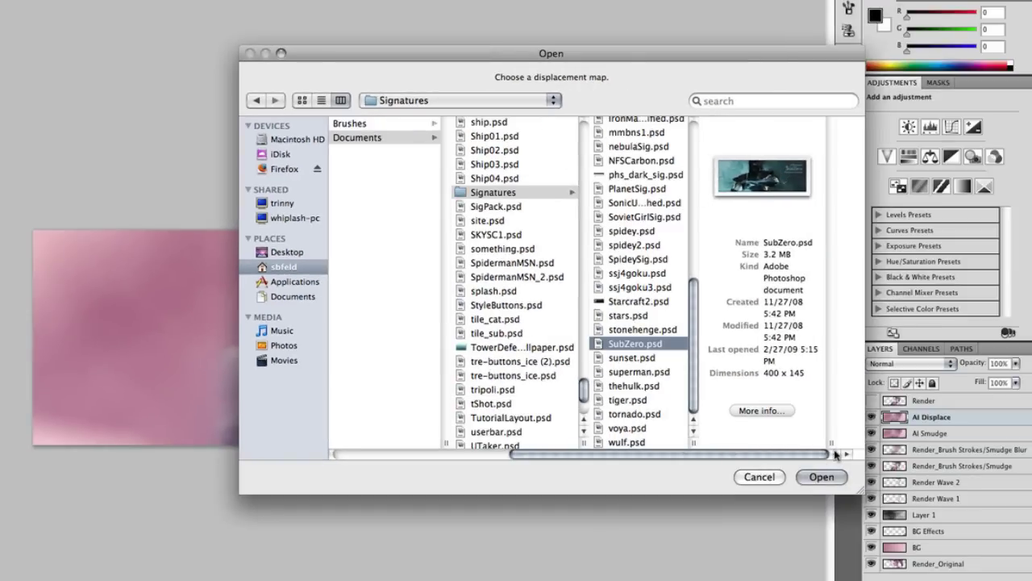
click(822, 476)
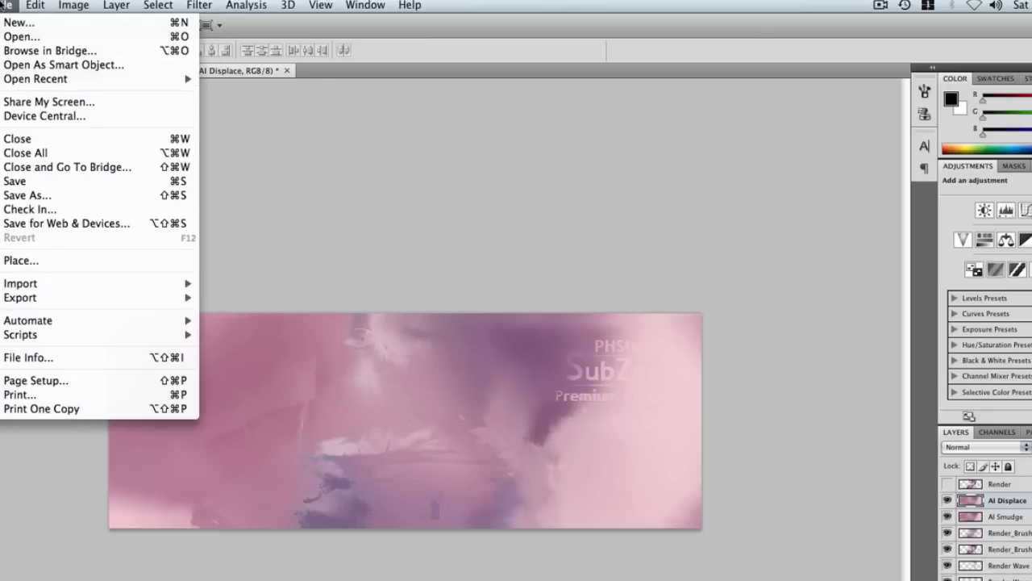
Rotate the whole canvas 90° clockwise.
mouse_move(74, 5)
mouse_move(91, 50)
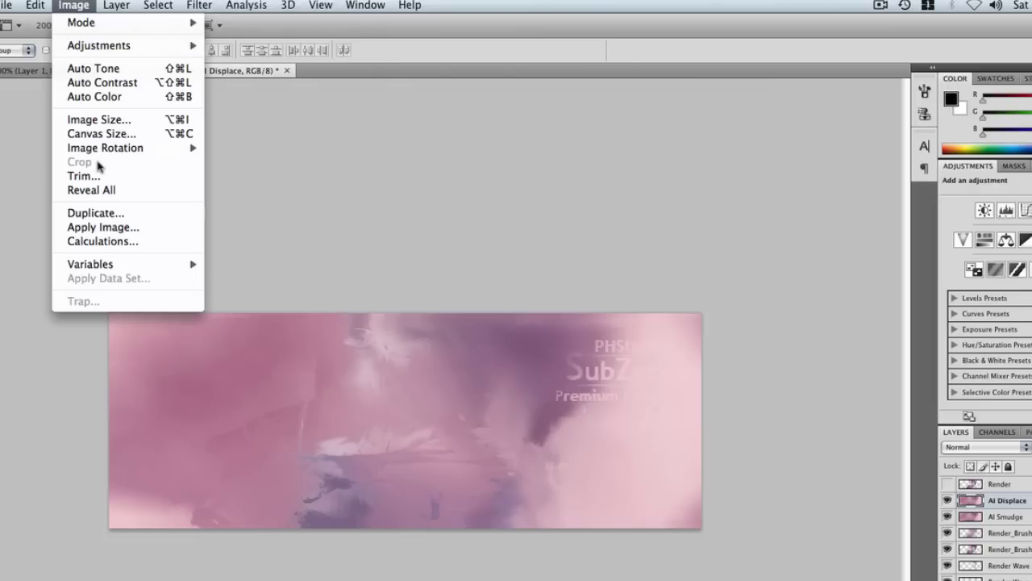
mouse_move(105, 148)
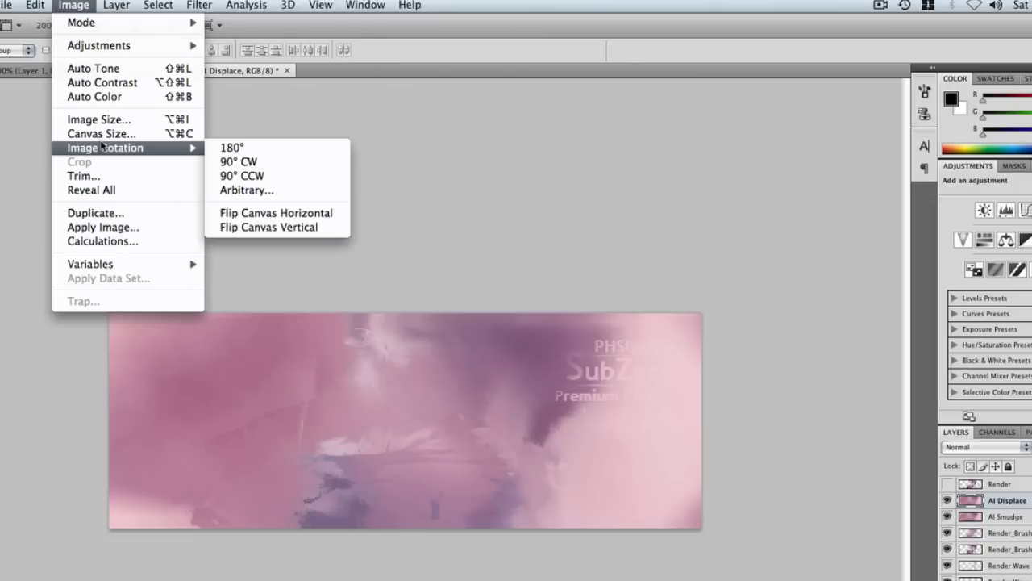
click(272, 163)
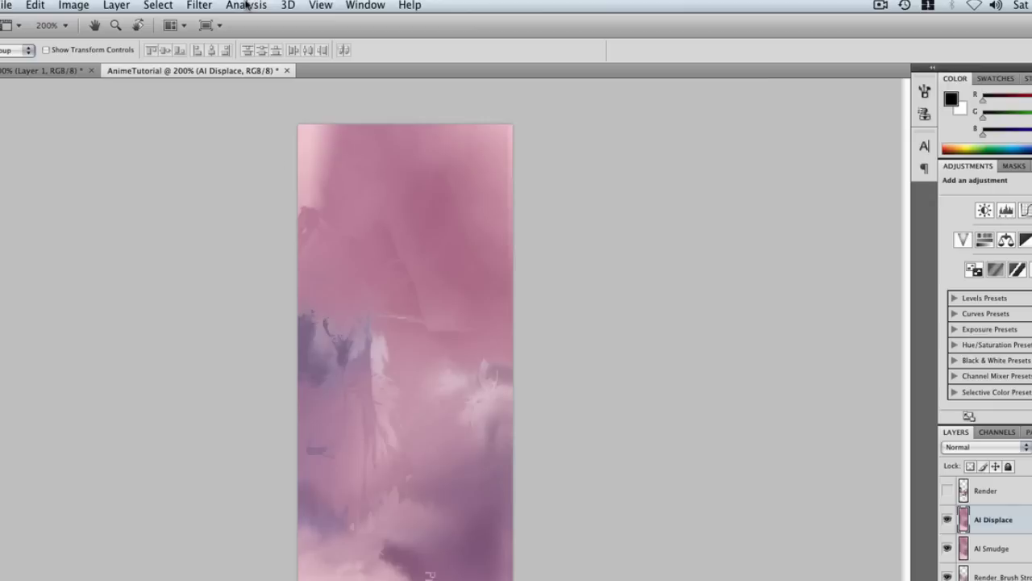
Displace the AI Displace layer again at 10 horizontal and 10 vertical scale, stretched to fit, using Starcraft2.psd as the map.
click(205, 5)
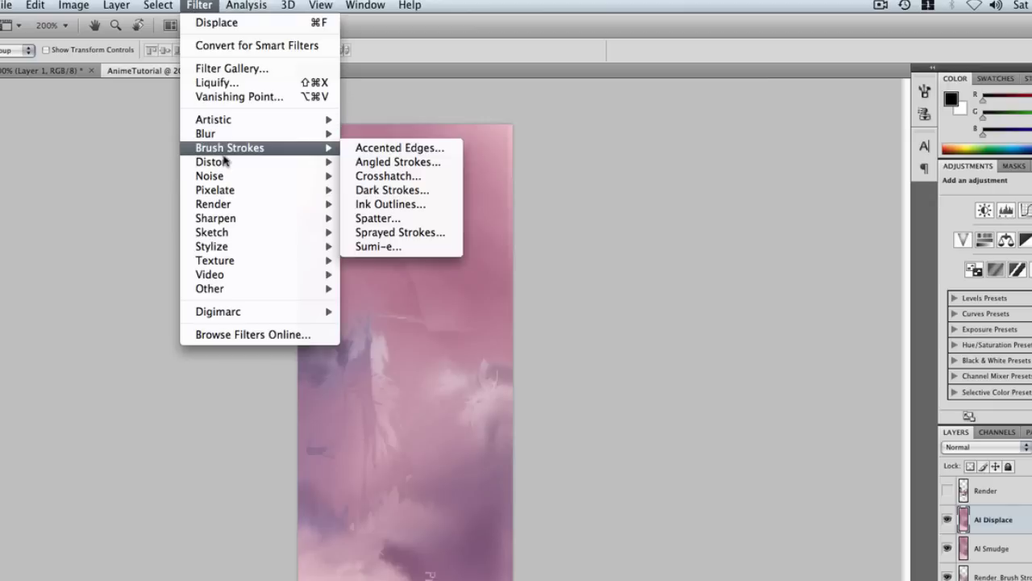
mouse_move(225, 168)
click(382, 176)
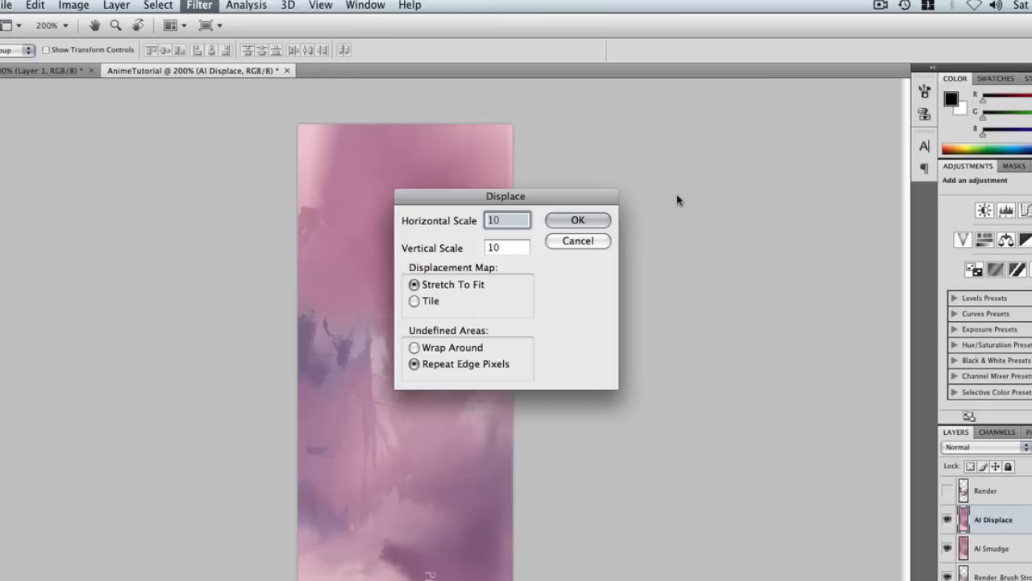
click(585, 221)
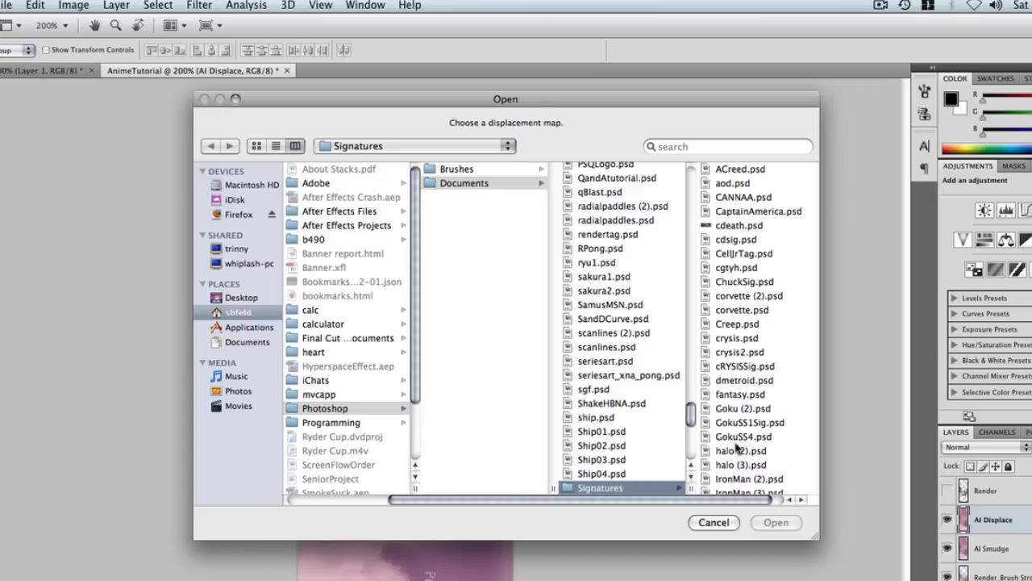
scroll(758, 330, down, 10)
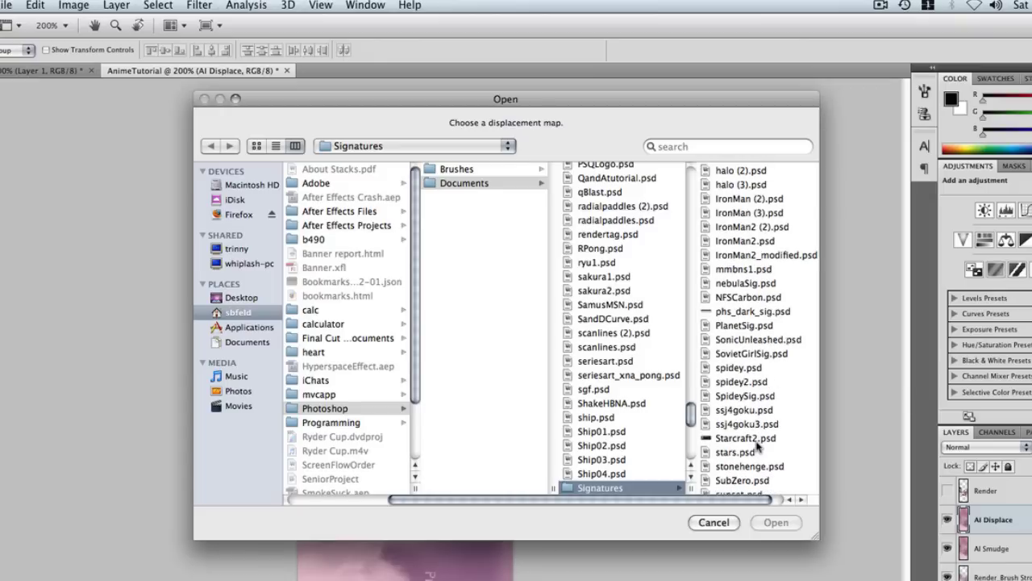
scroll(758, 445, down, 1)
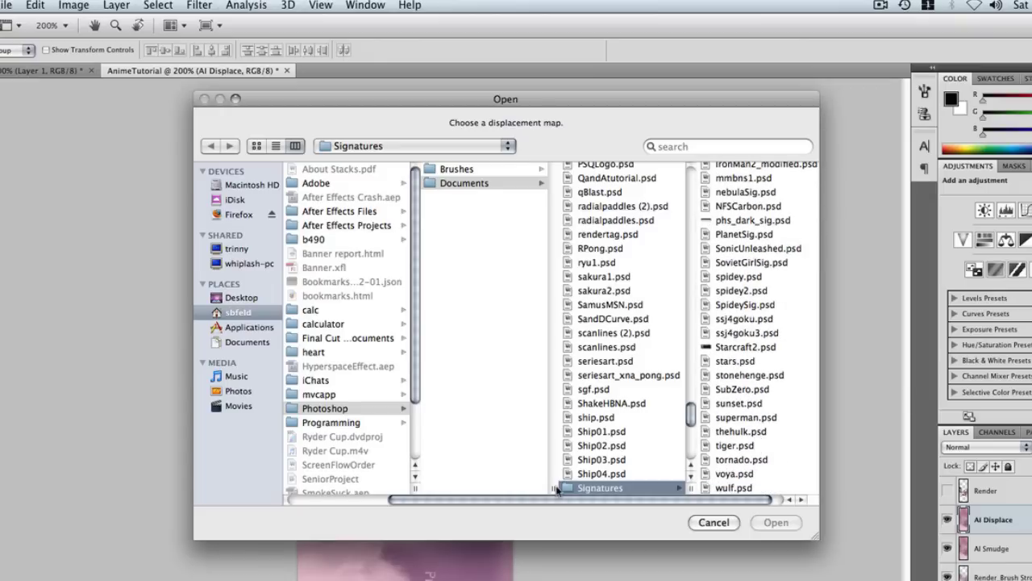
drag(553, 489, 527, 490)
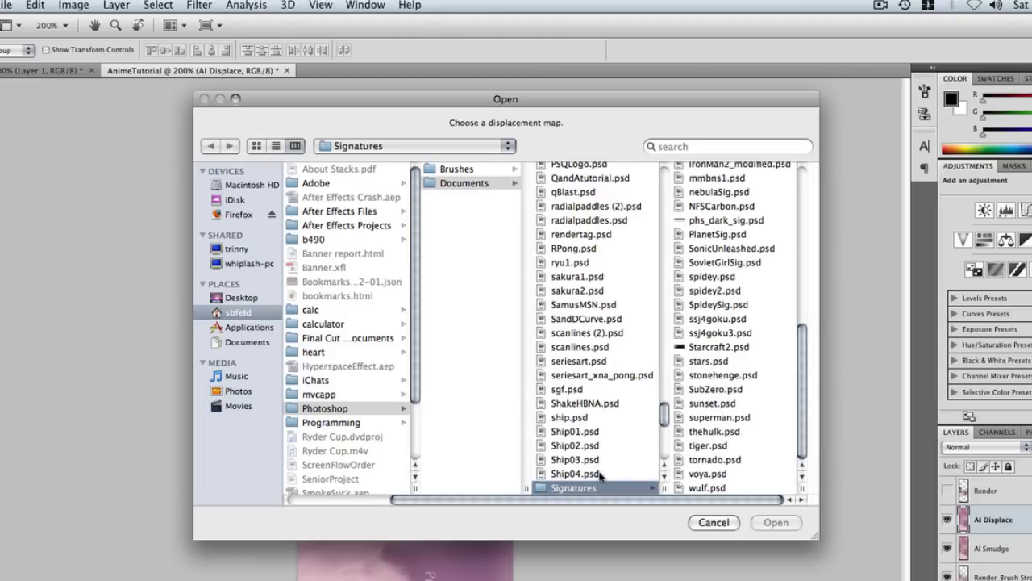
scroll(803, 403, up, 3)
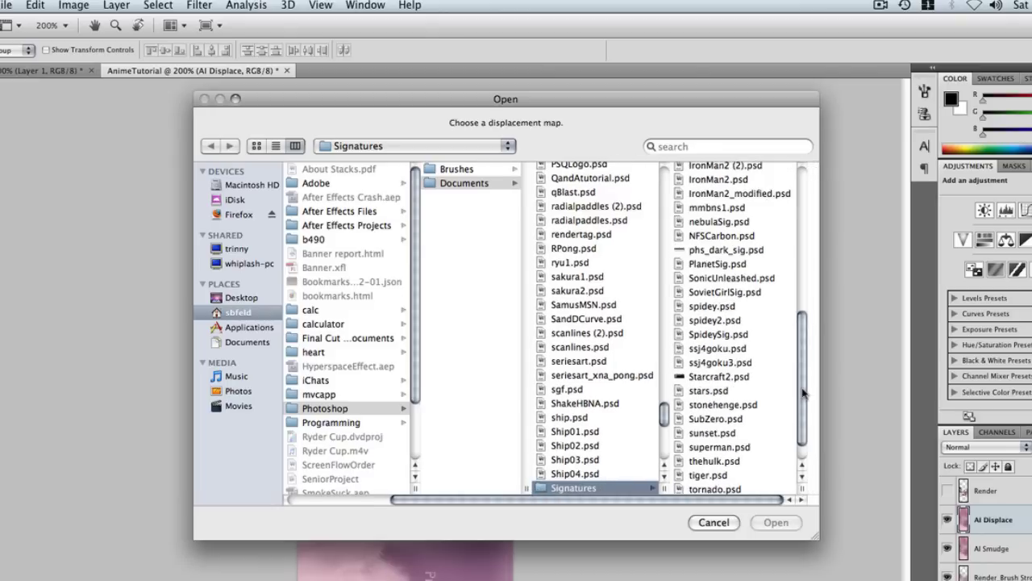
click(724, 392)
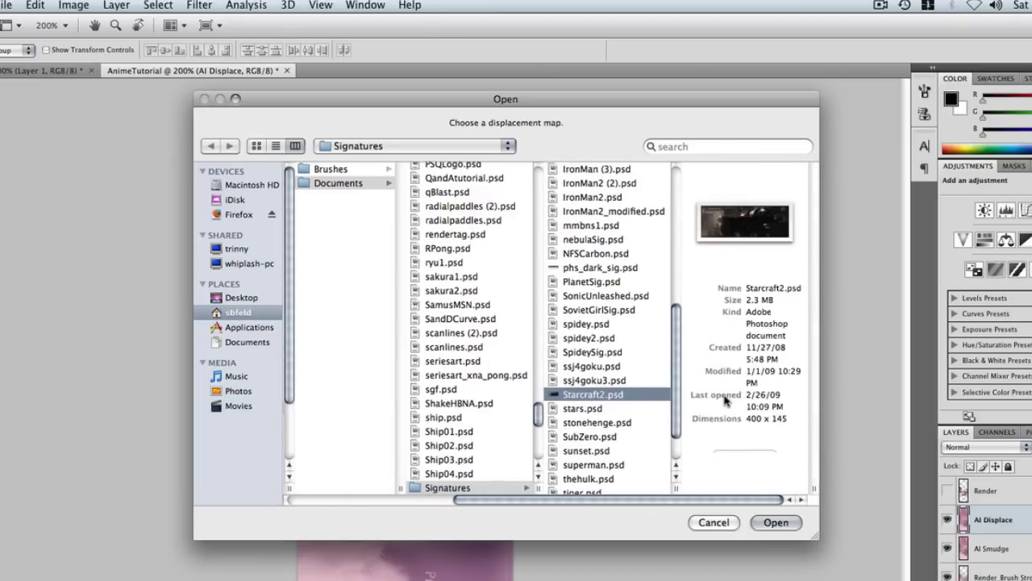
click(776, 524)
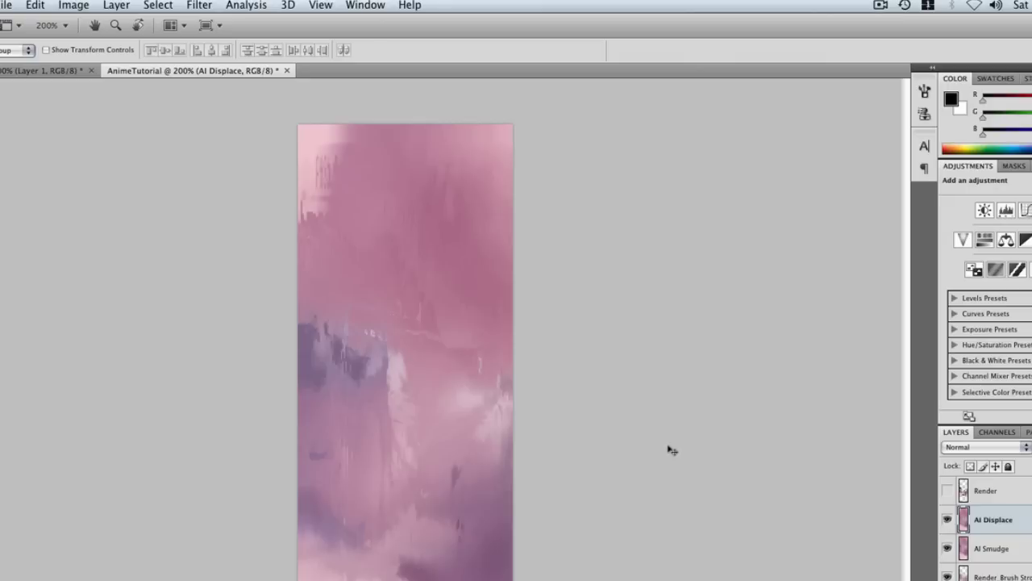
Rotate the whole canvas 90° counterclockwise twice.
click(74, 4)
mouse_move(91, 147)
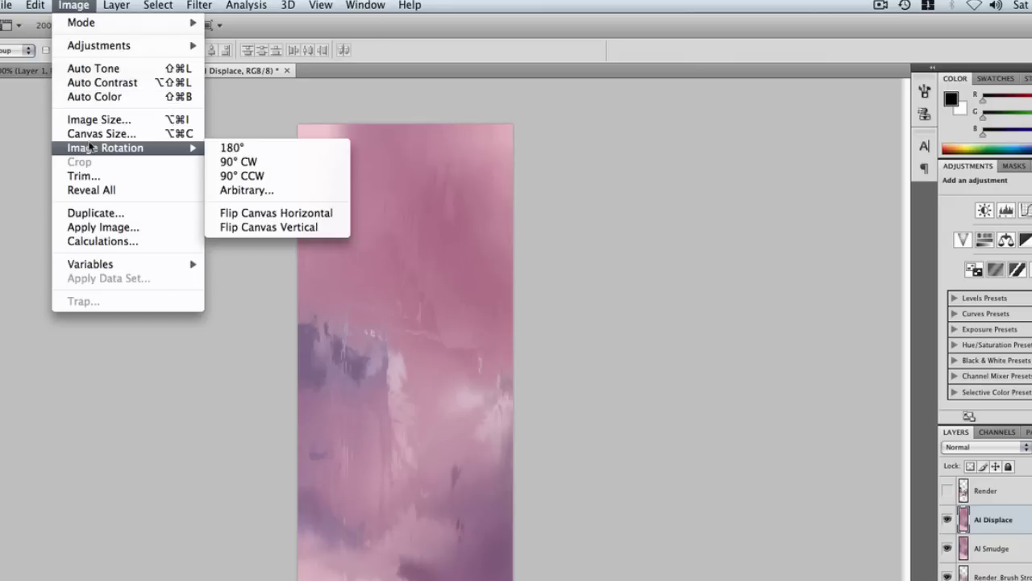
click(239, 175)
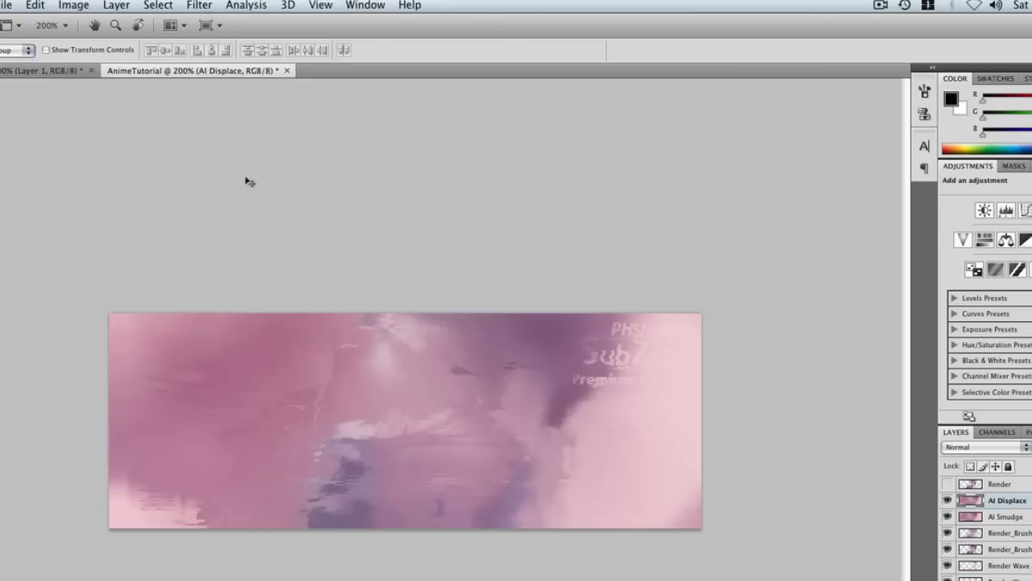
click(118, 5)
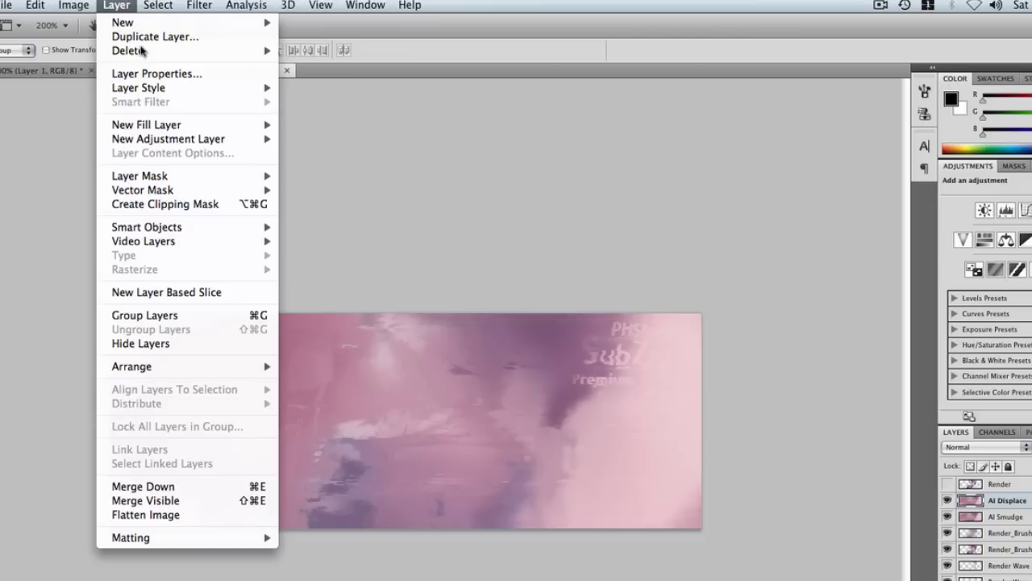
mouse_move(74, 4)
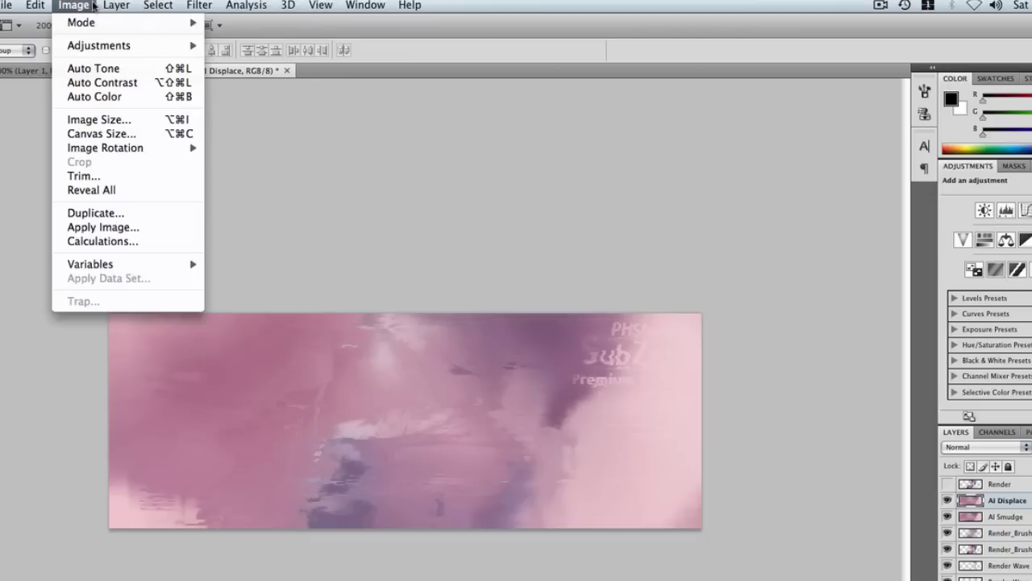
mouse_move(117, 148)
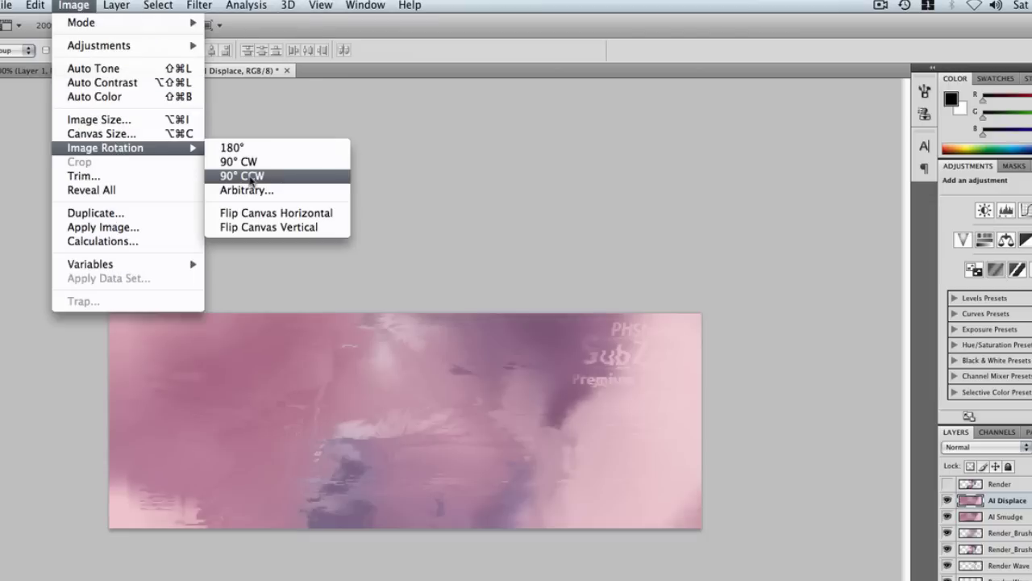
click(251, 179)
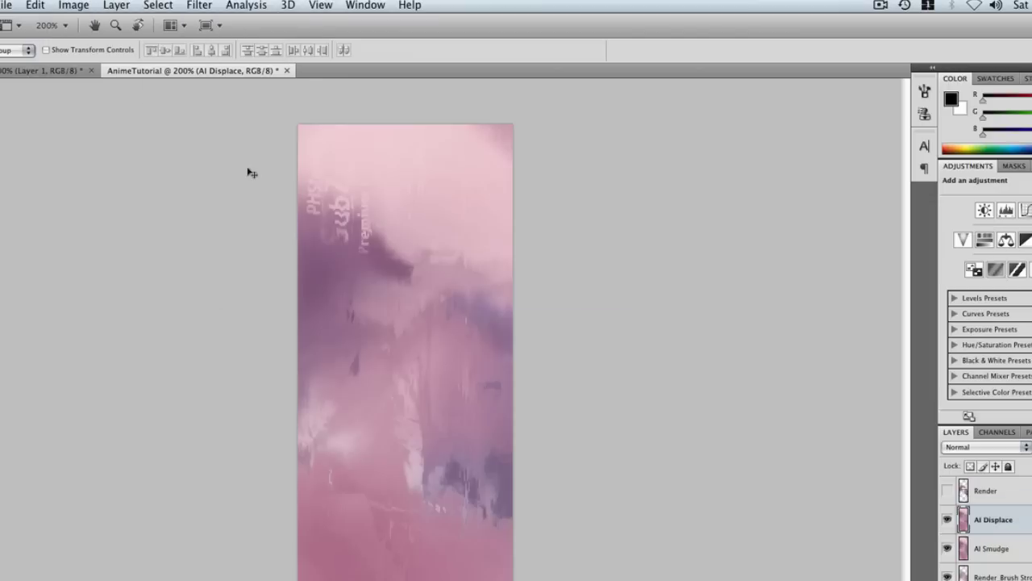
Displace the AI Displace layer at 10 horizontal and 10 vertical scale, stretched to fit, using SonicUnleashed.psd from the Signatures folder as the map.
click(200, 5)
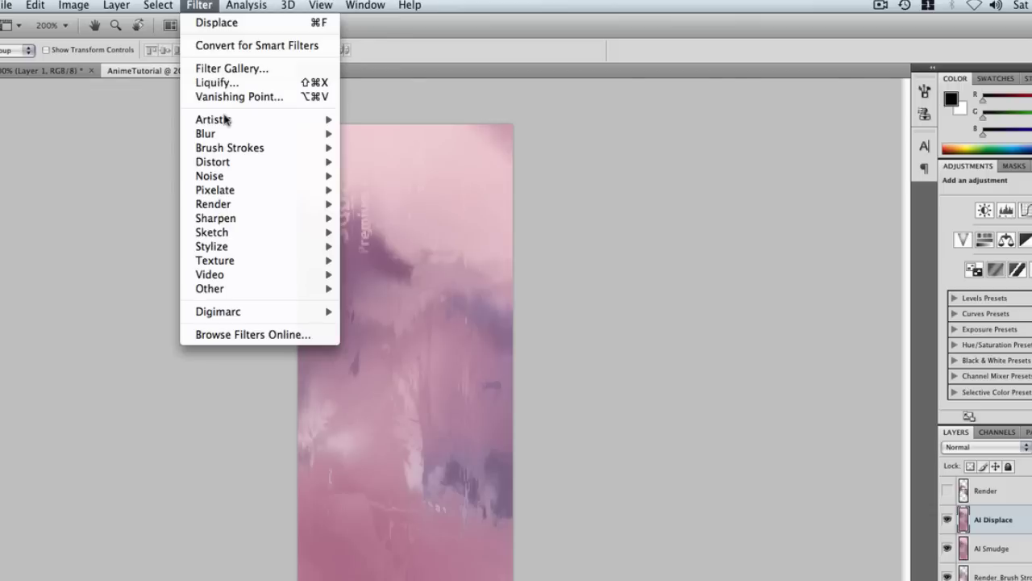
mouse_move(224, 161)
click(390, 175)
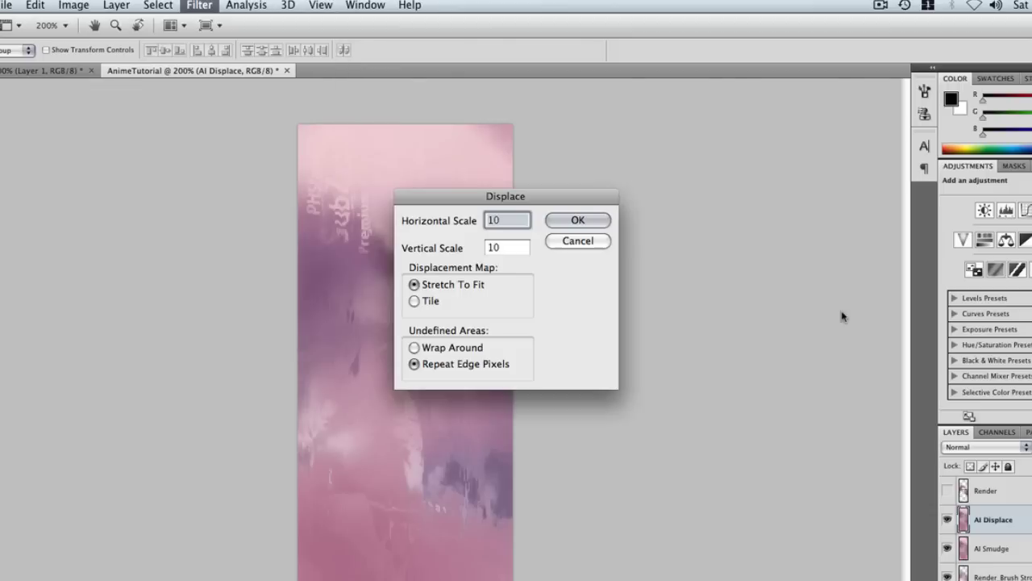
click(602, 219)
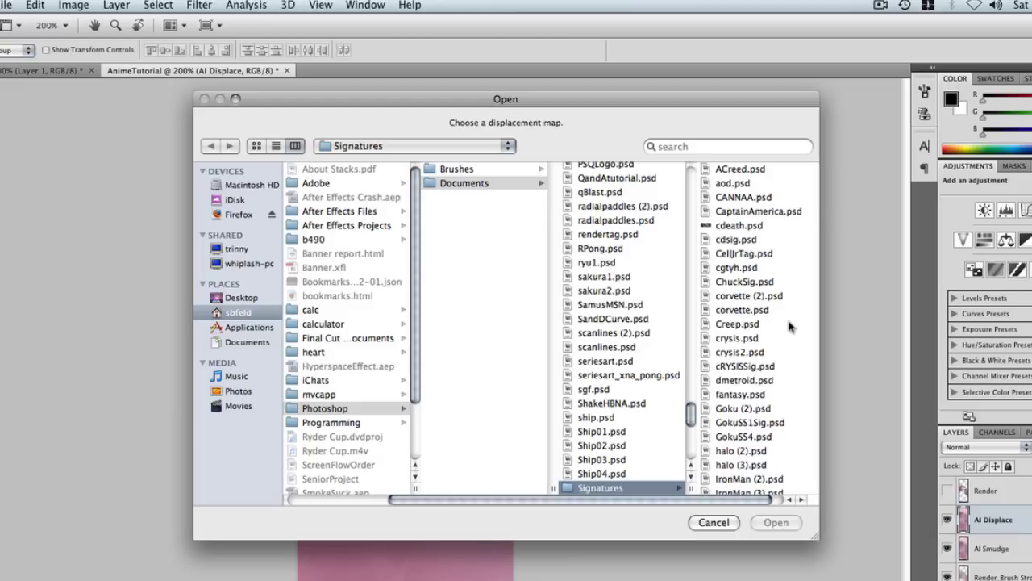
click(740, 184)
scroll(606, 256, down, 3)
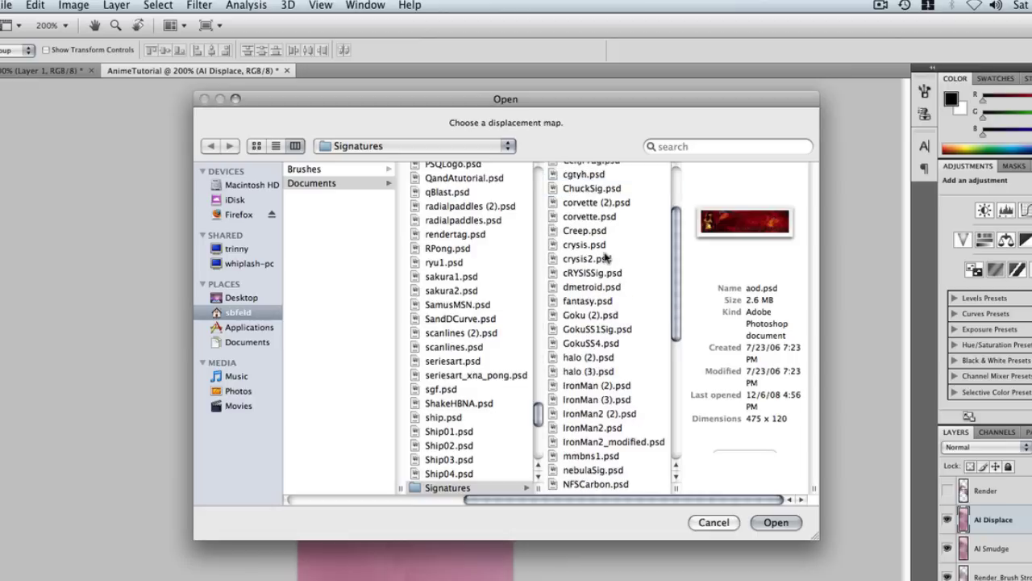
scroll(607, 256, down, 2)
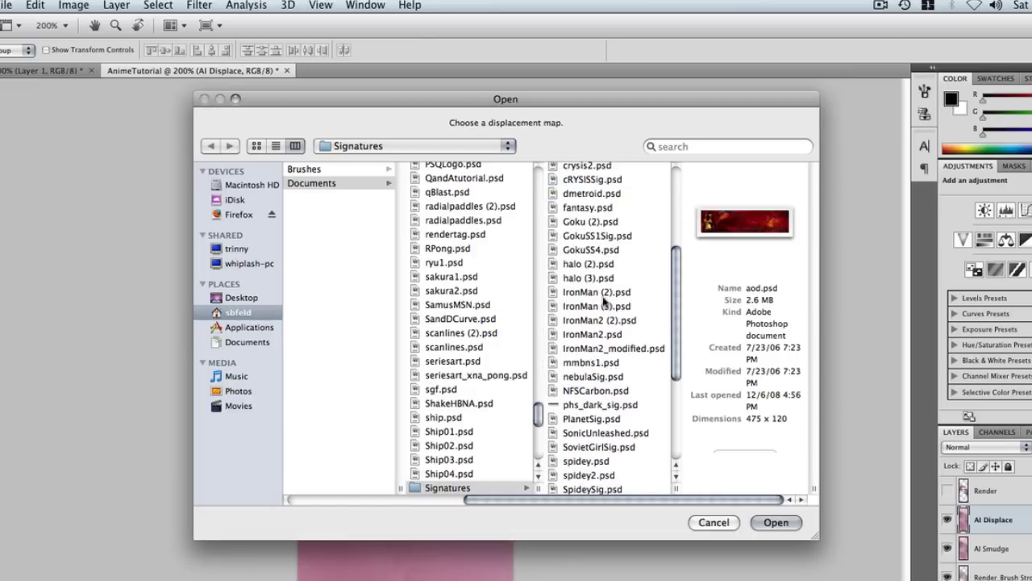
click(601, 336)
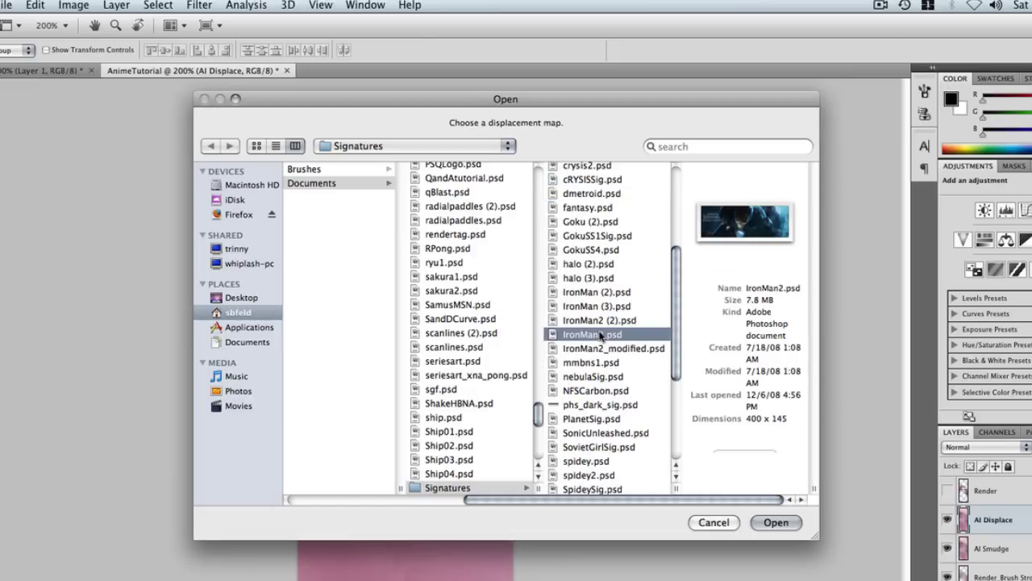
scroll(603, 395, down, 2)
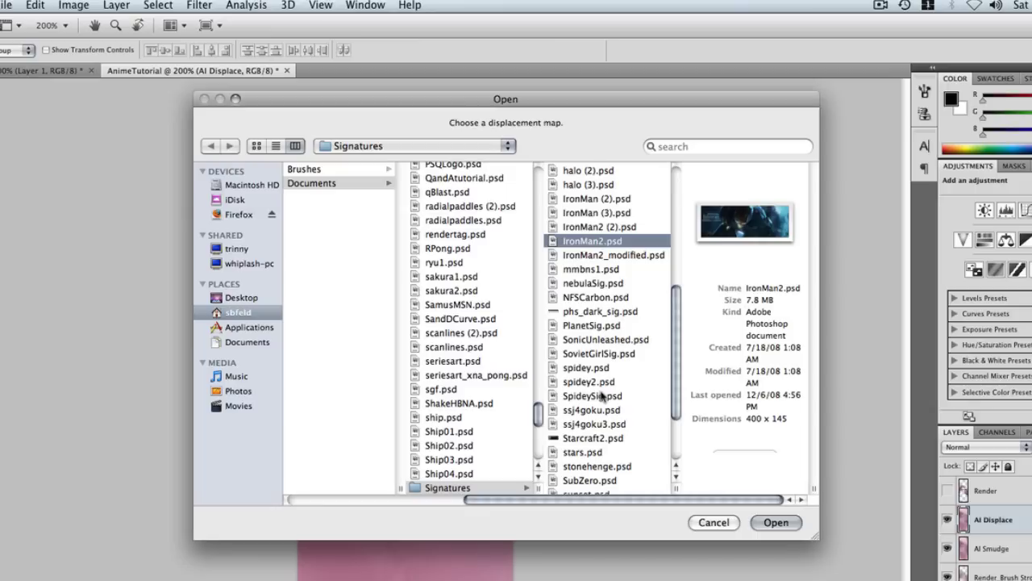
click(605, 339)
click(776, 522)
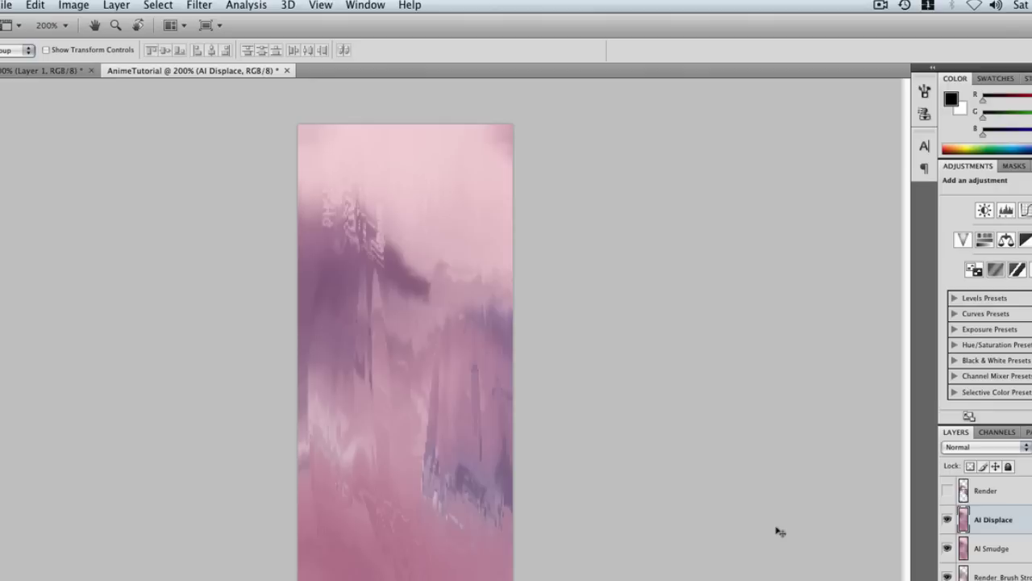
Rotate the whole canvas 90° clockwise.
click(74, 6)
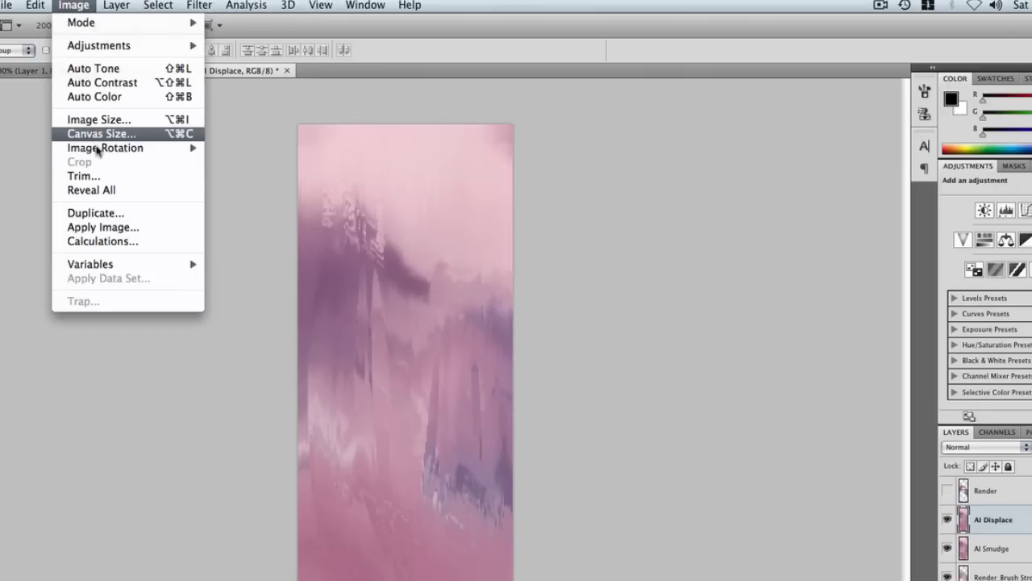
mouse_move(98, 150)
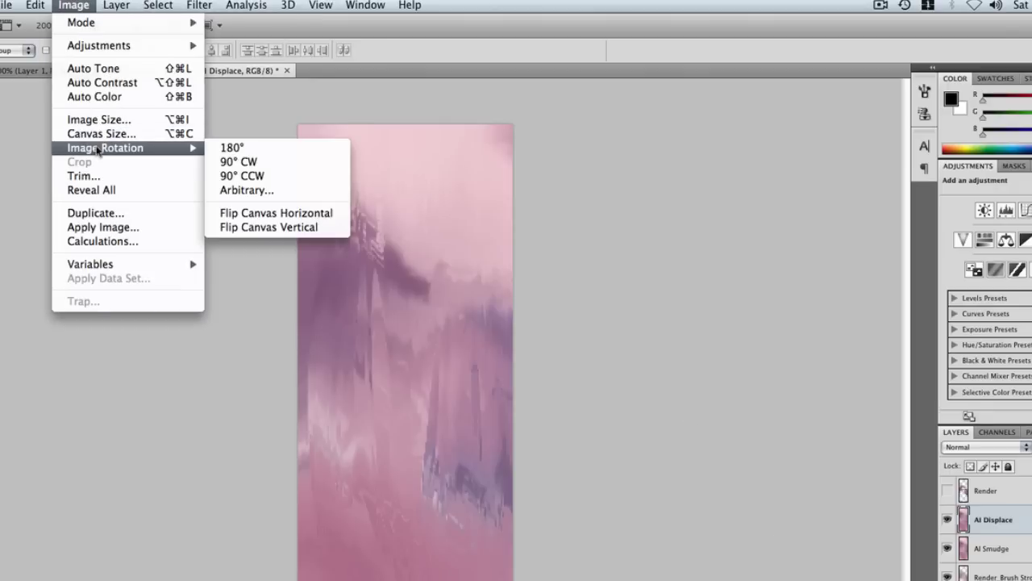
click(281, 168)
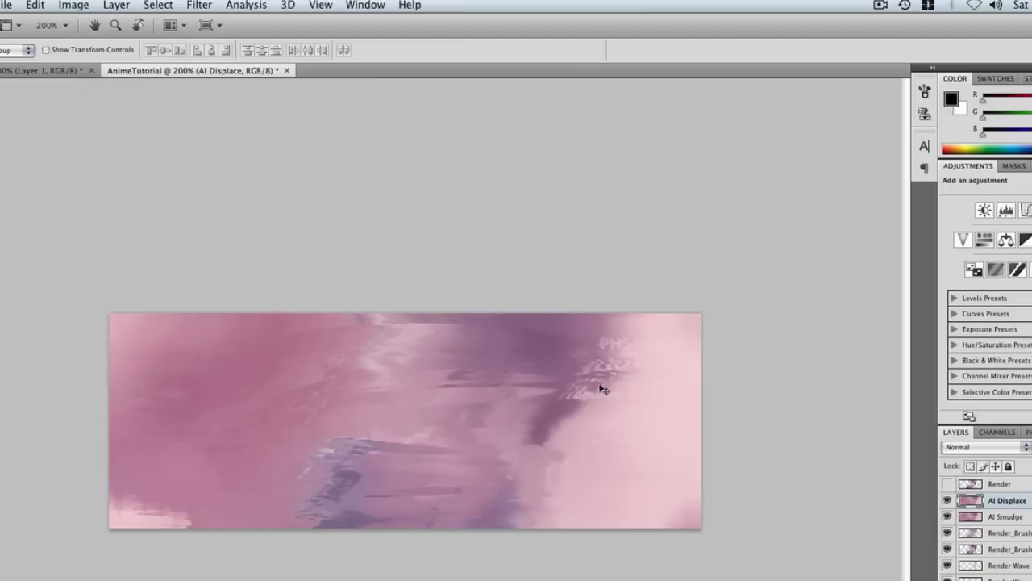
Displace the AI Displace layer twice at 10 horizontal and 10 vertical scale using cRYSISSig.psd as the map, and show the Render layer.
click(158, 5)
mouse_move(199, 4)
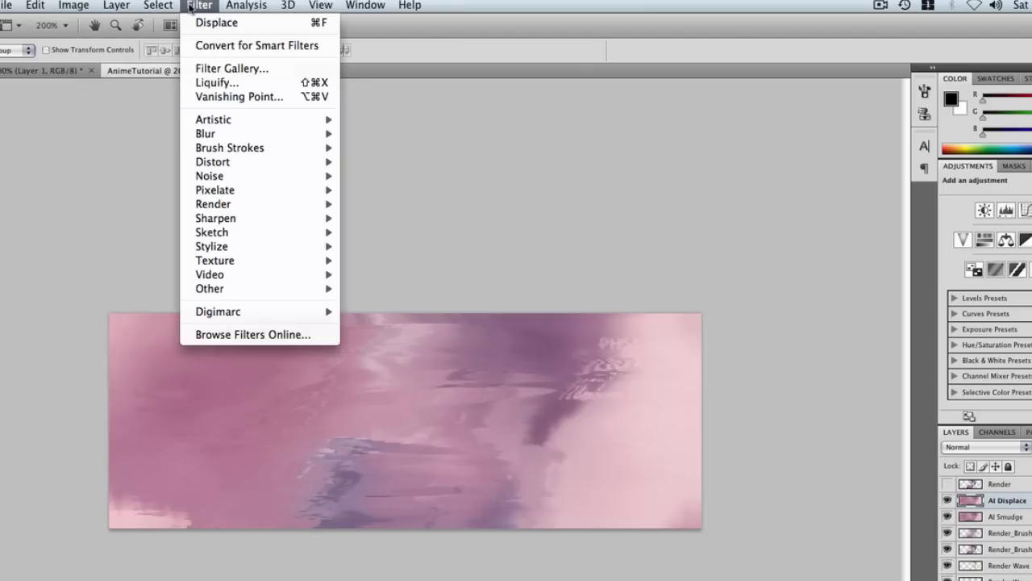
mouse_move(241, 148)
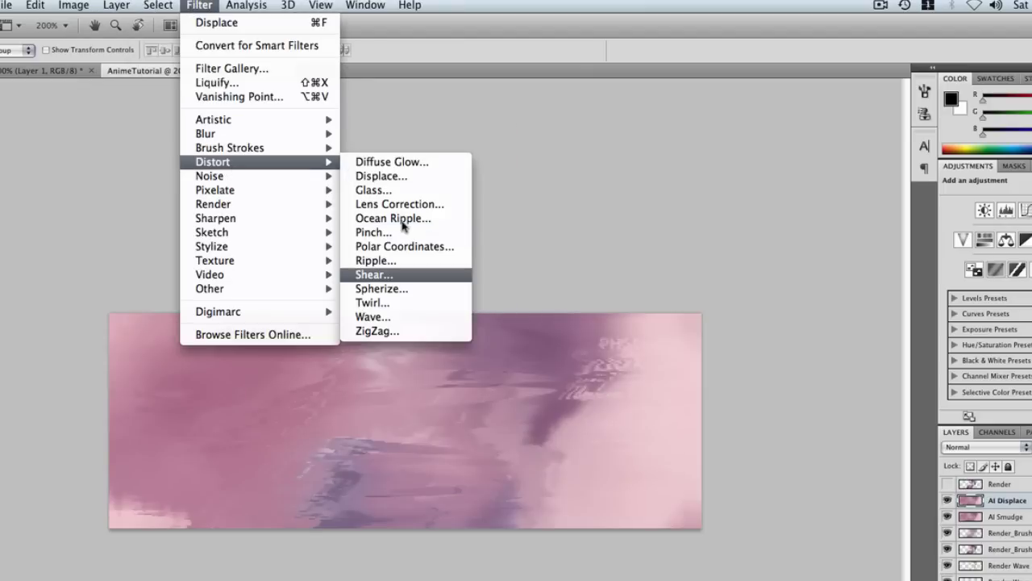
click(387, 176)
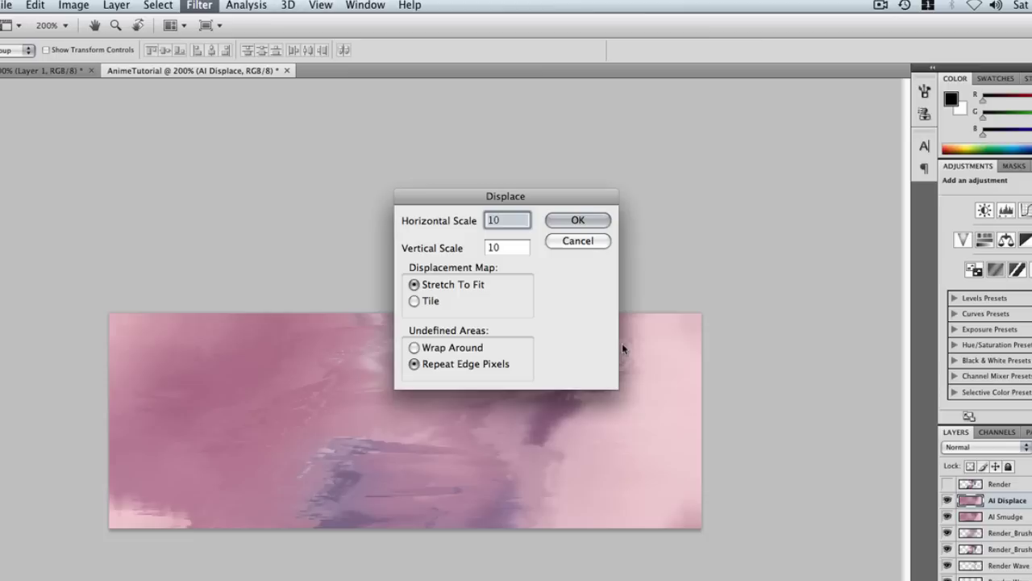
click(601, 224)
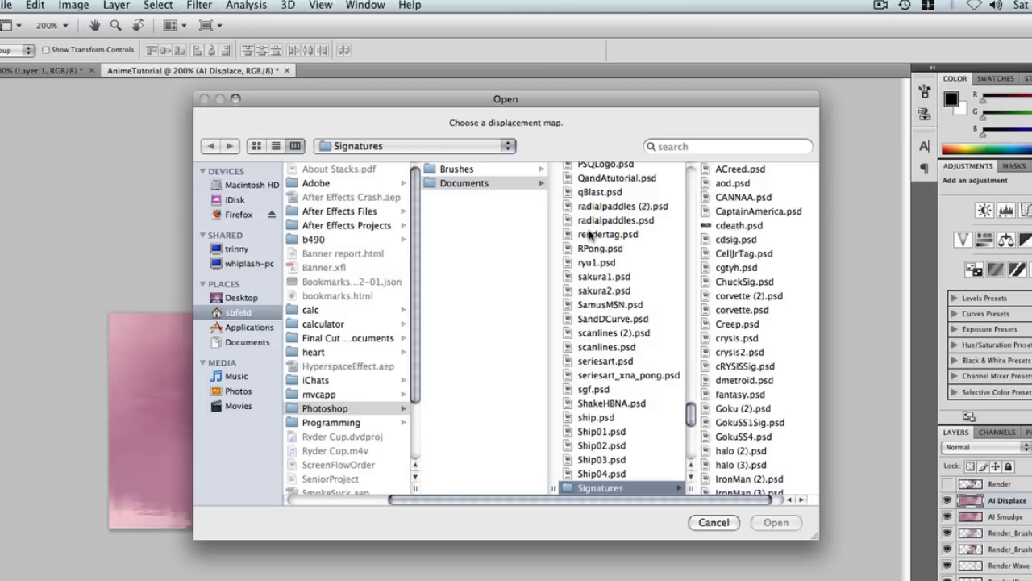
click(765, 371)
click(776, 523)
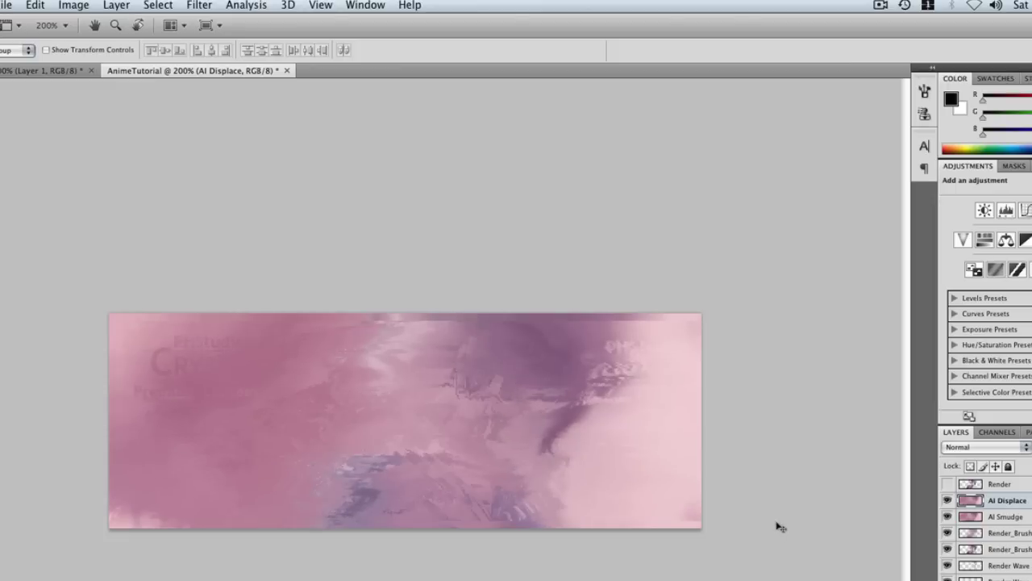
key(super+z)
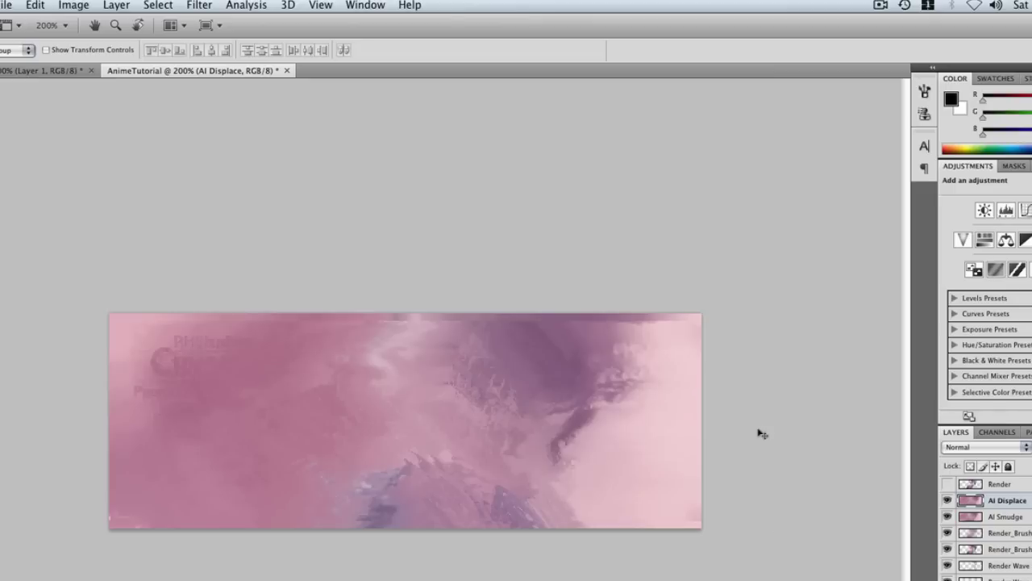
click(947, 484)
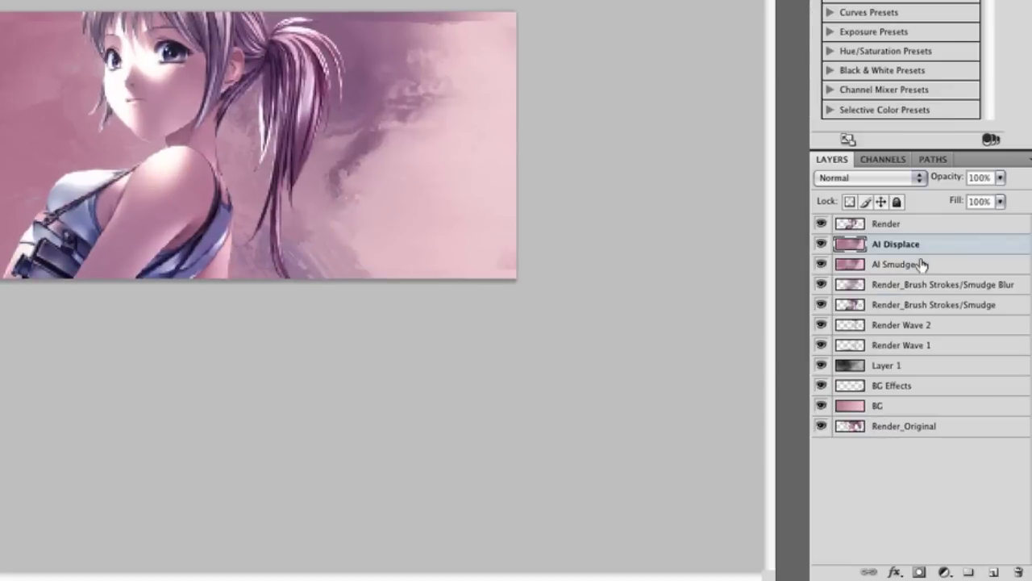
Duplicate the AI Displace layer and rename the copy AI Displace Smudge.
click(1021, 517)
drag(902, 249, 993, 571)
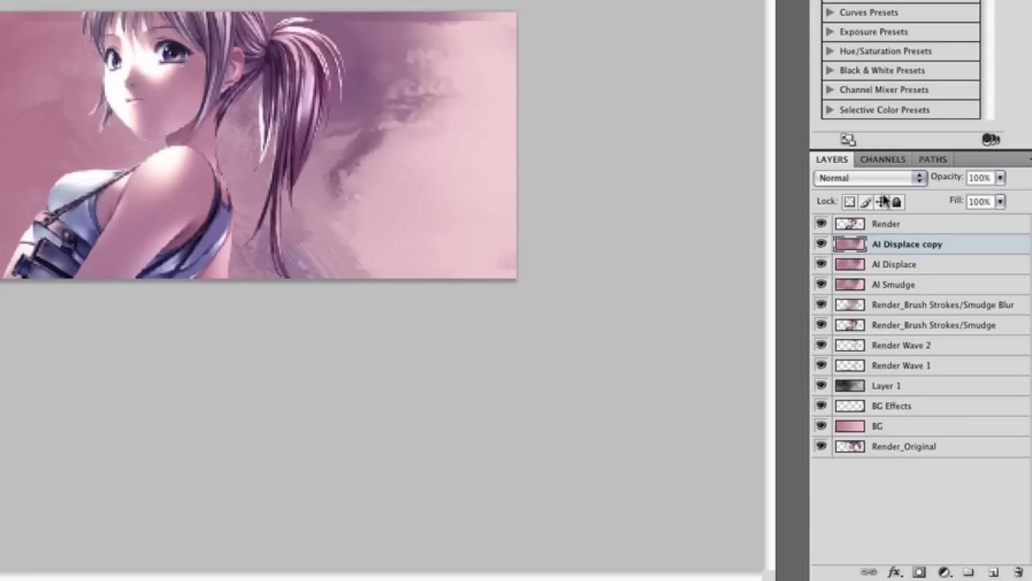
double_click(930, 246)
click(962, 245)
key(BackSpace)
key(BackSpace)
key(BackSpace)
key(BackSpace)
key(BackSpace)
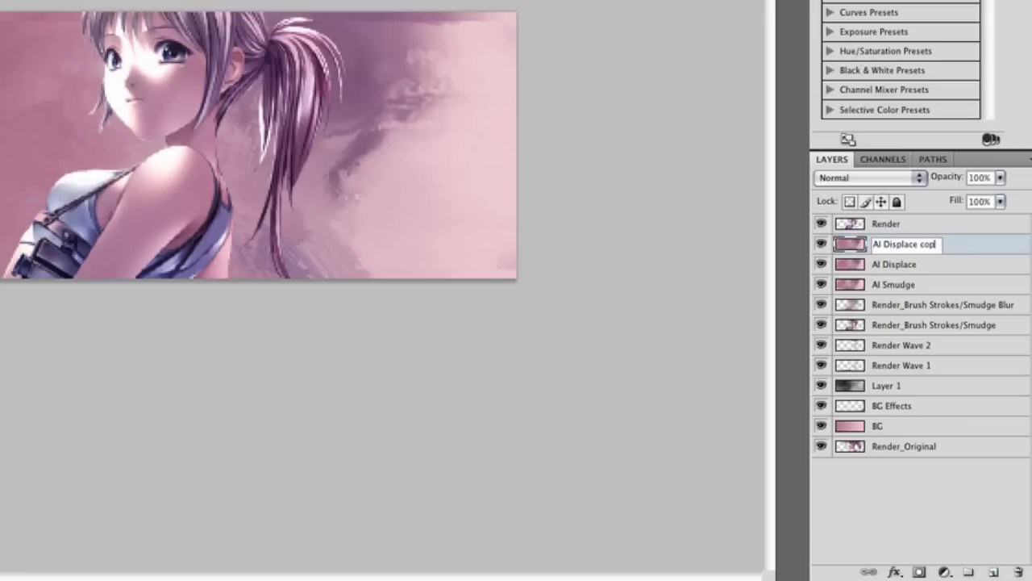
key(BackSpace)
key(BackSpace)
text(e Smudge)
key(Return)
Hide the Render layer and smudge the purple and pink areas of the AI Displace Smudge layer with an enlarged splatter brush.
click(821, 223)
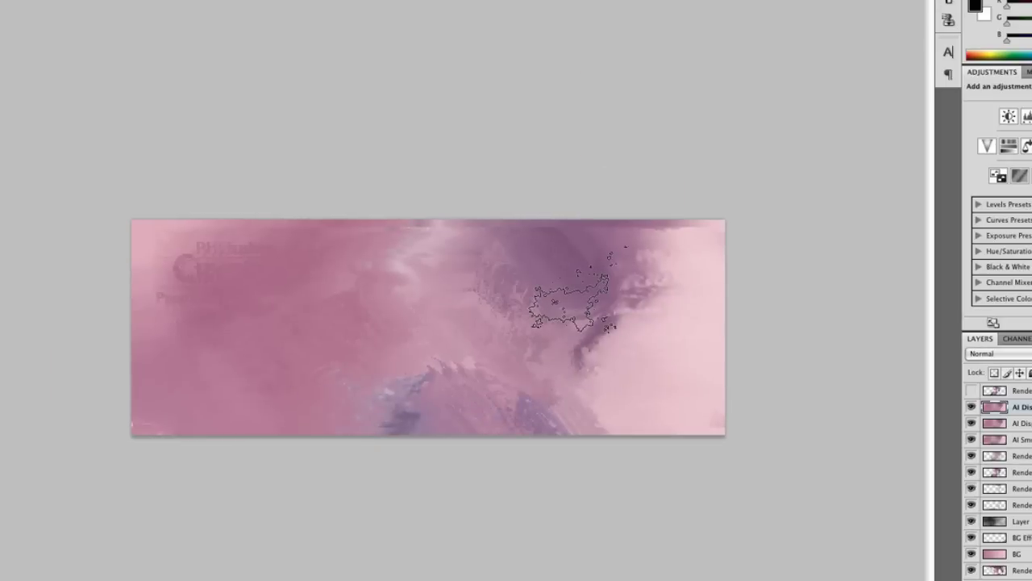
mouse_move(571, 304)
mouse_down()
mouse_move(525, 335)
mouse_move(568, 325)
mouse_up()
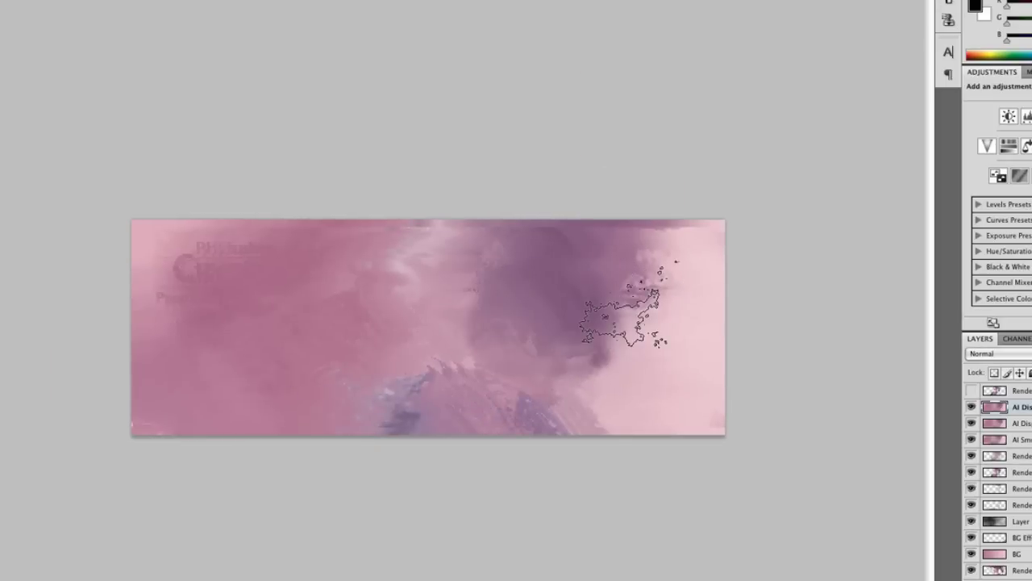
key(super+z)
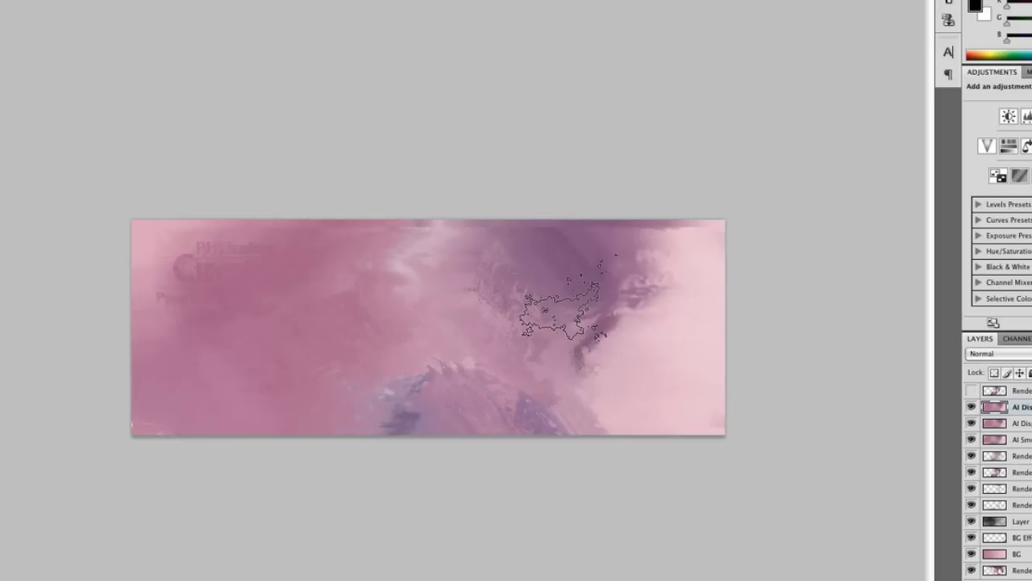
key(bracketright)
key(bracketright)
mouse_move(570, 304)
mouse_down()
mouse_move(560, 298)
mouse_move(607, 305)
mouse_up()
drag(672, 246, 970, 379)
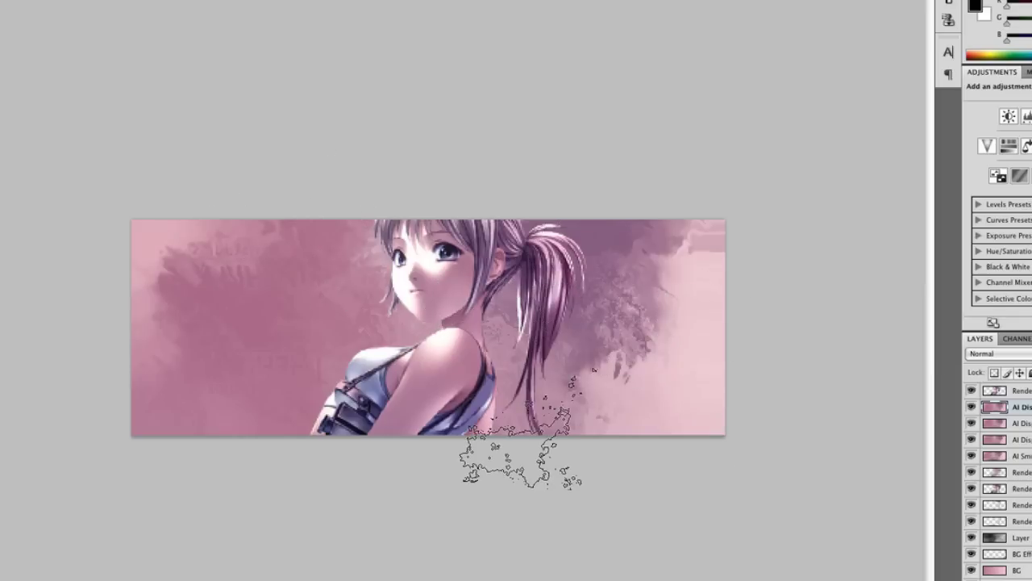
click(643, 381)
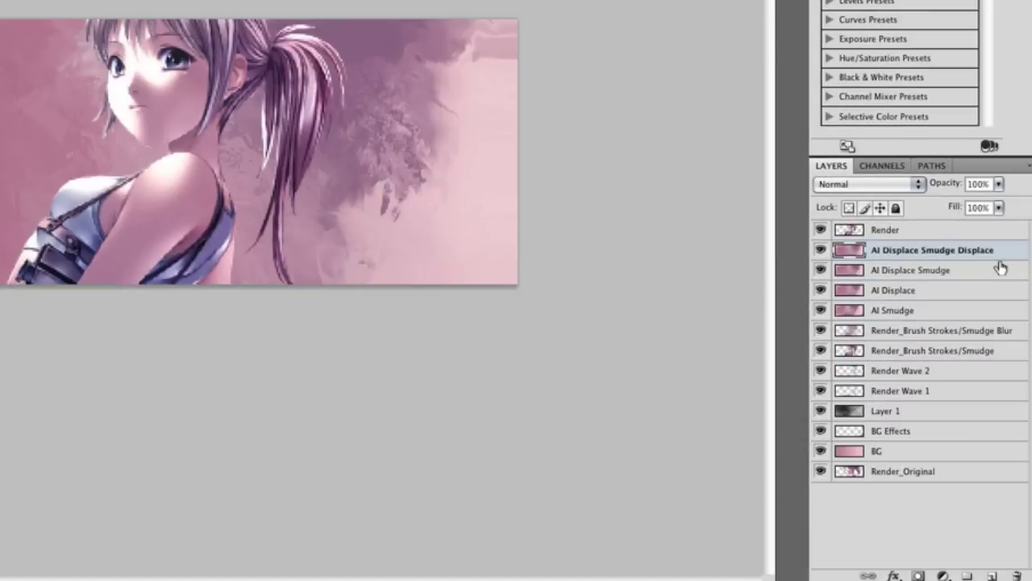